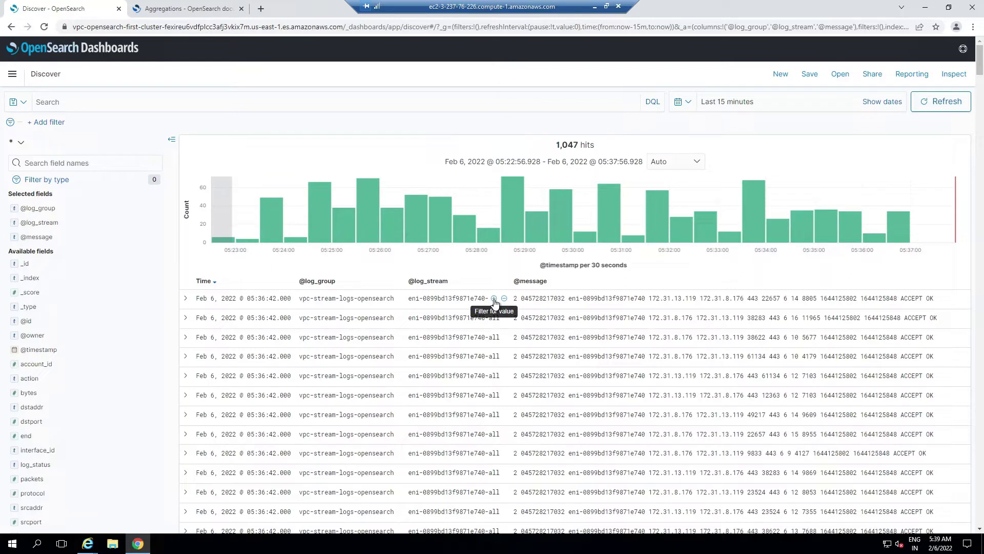
Filter Discover to the eni-0899bd13f9871e740-all stream and copy that filter's Query DSL JSON
click(494, 298)
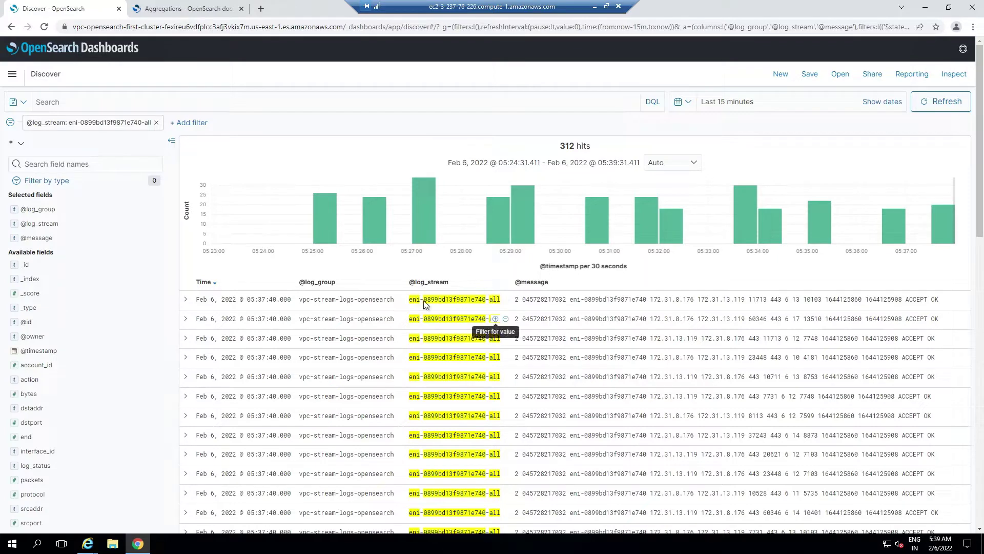
click(54, 126)
click(65, 171)
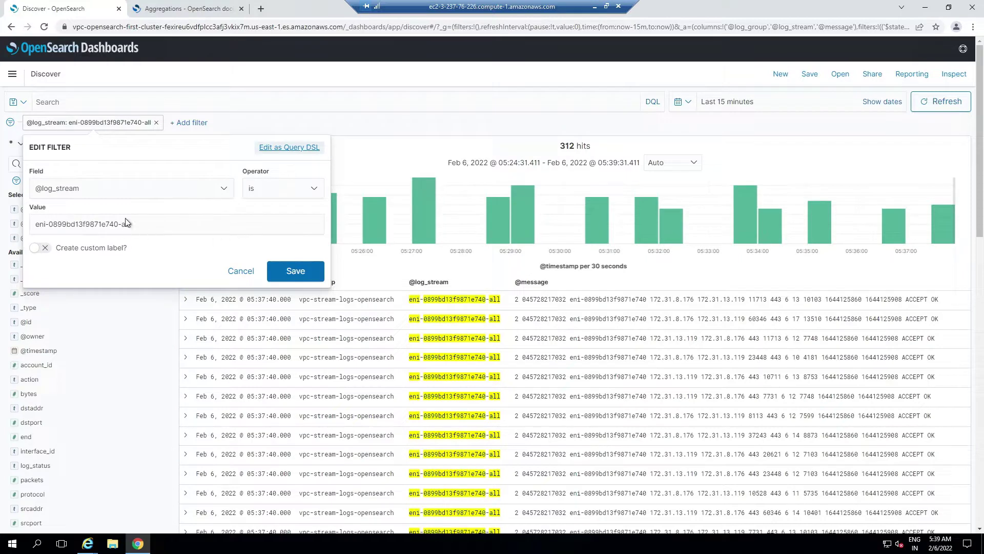
click(297, 153)
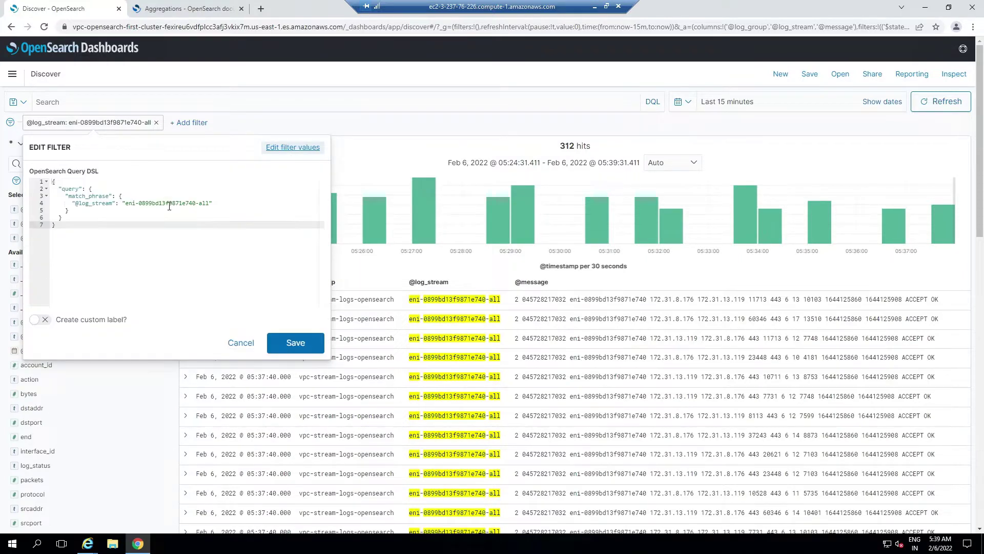
drag(53, 224, 46, 180)
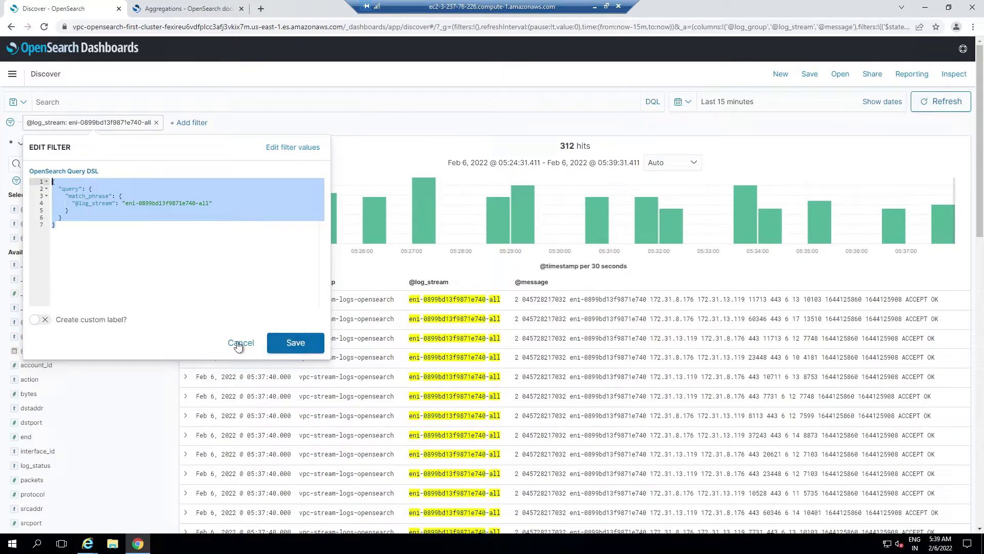
click(335, 244)
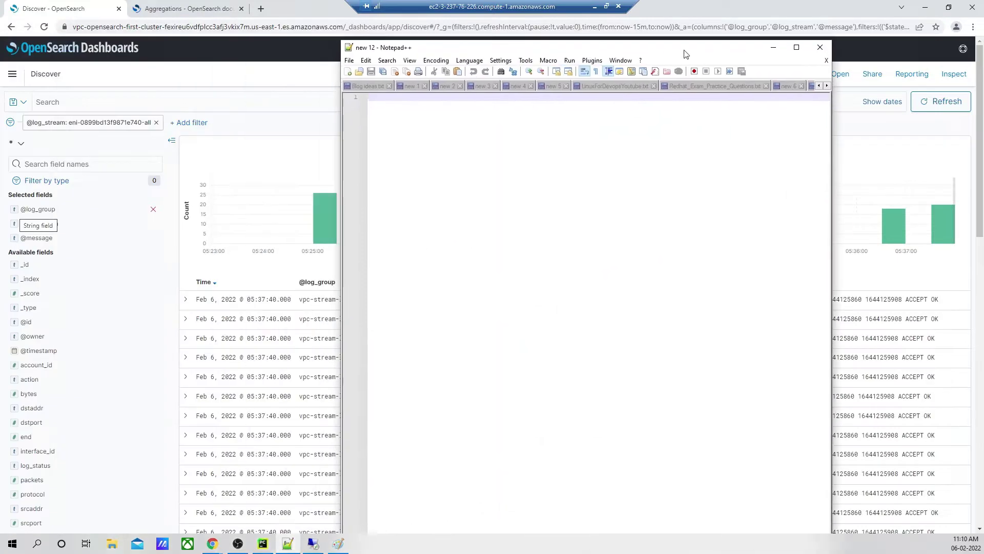
Paste the match_phrase query into maximized Notepad++ tab new 12, then return to CloudWatch Log groups
double_click(687, 47)
text({   "query": {     "match_phrase": {       "@log_stream": "eni-0899bd13f9871e740-all"     }   } })
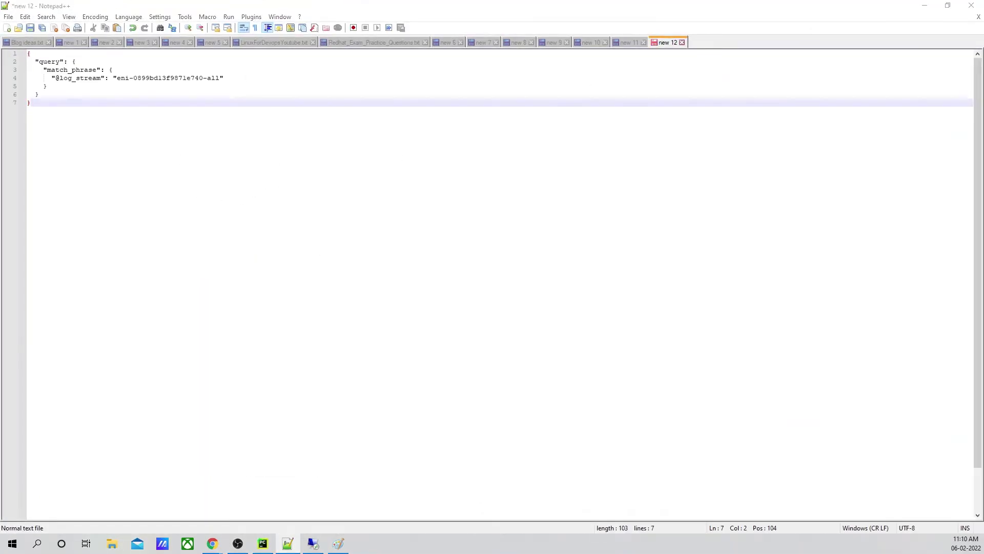
key(alt+Tab)
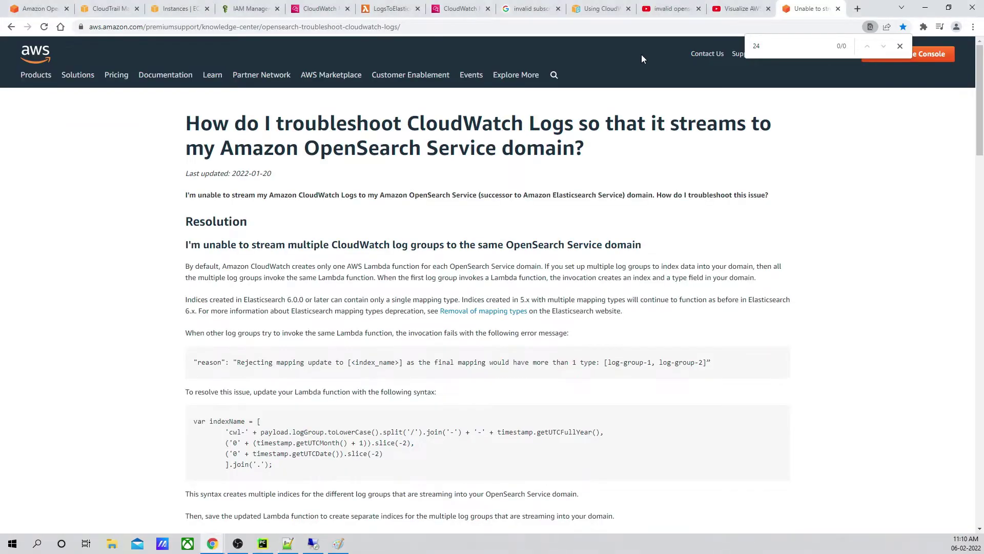
click(321, 9)
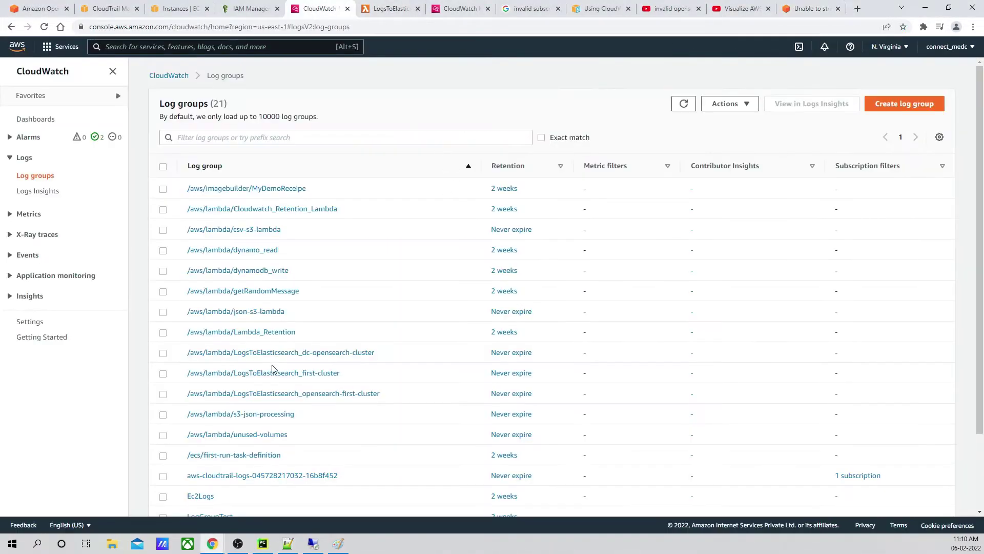
Open the vpc-stream-logs-opensearch log group and refresh its five log streams
scroll(272, 365, down, 2)
click(242, 507)
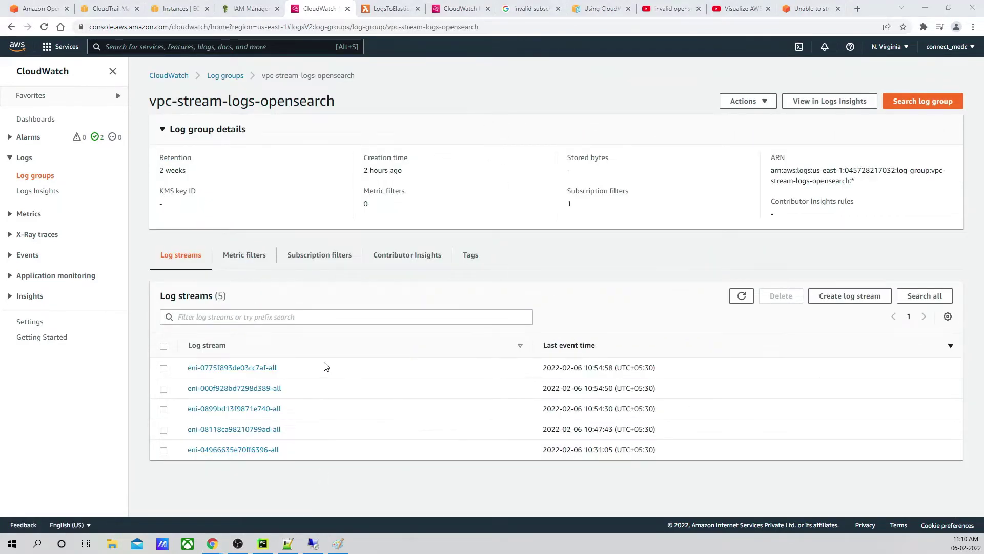
key(alt+Tab)
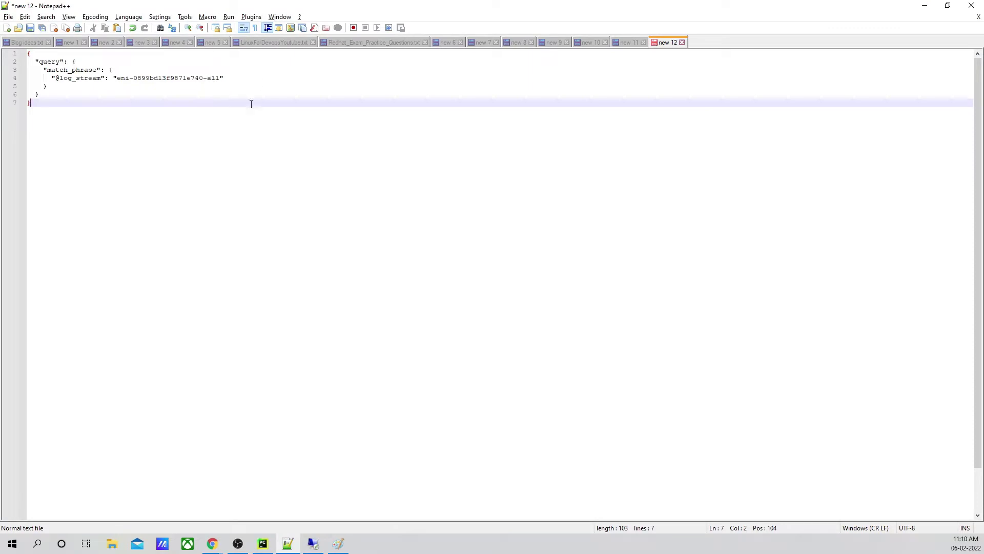
key(alt+Tab)
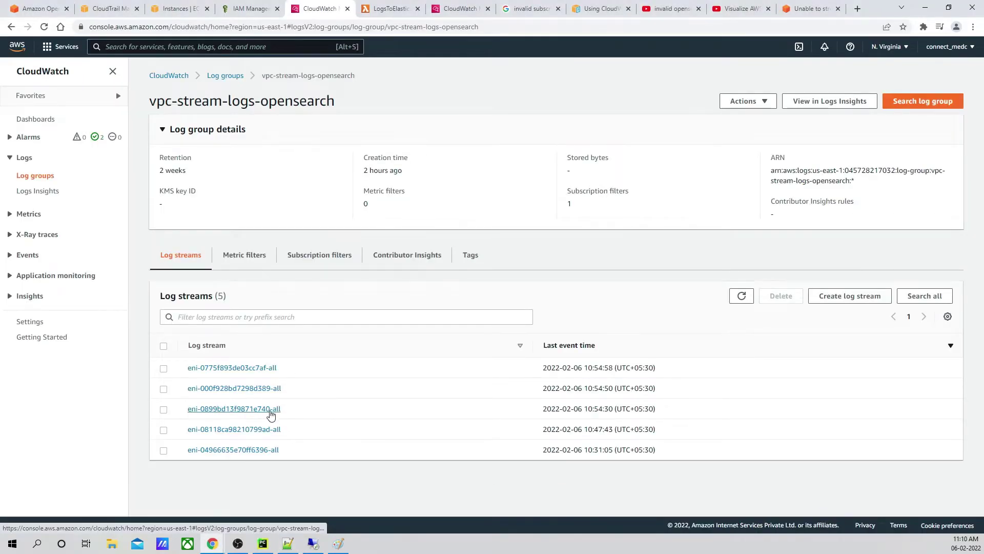
click(742, 297)
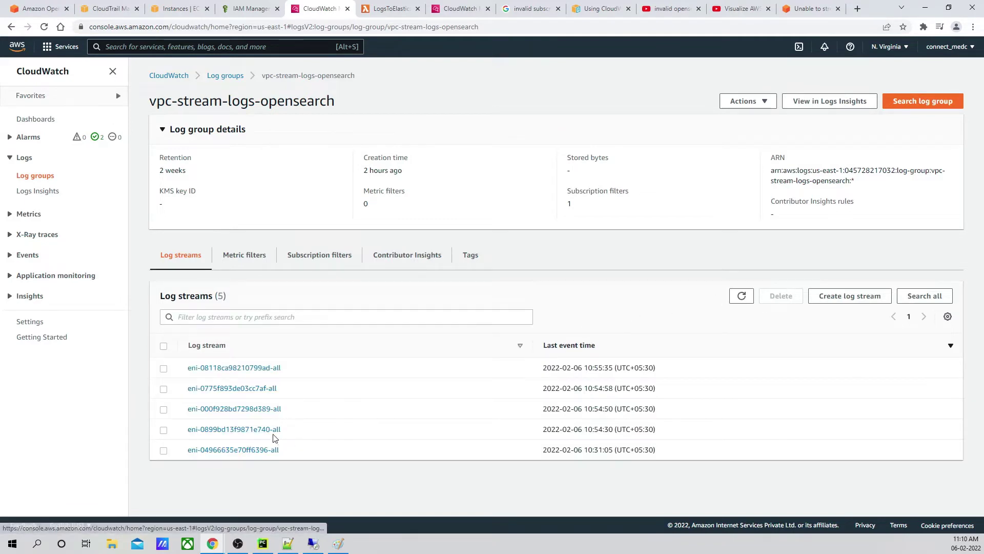
key(alt+Tab)
Duplicate the JSON query below the original in Notepad++, separated by a blank line
drag(49, 107, 24, 57)
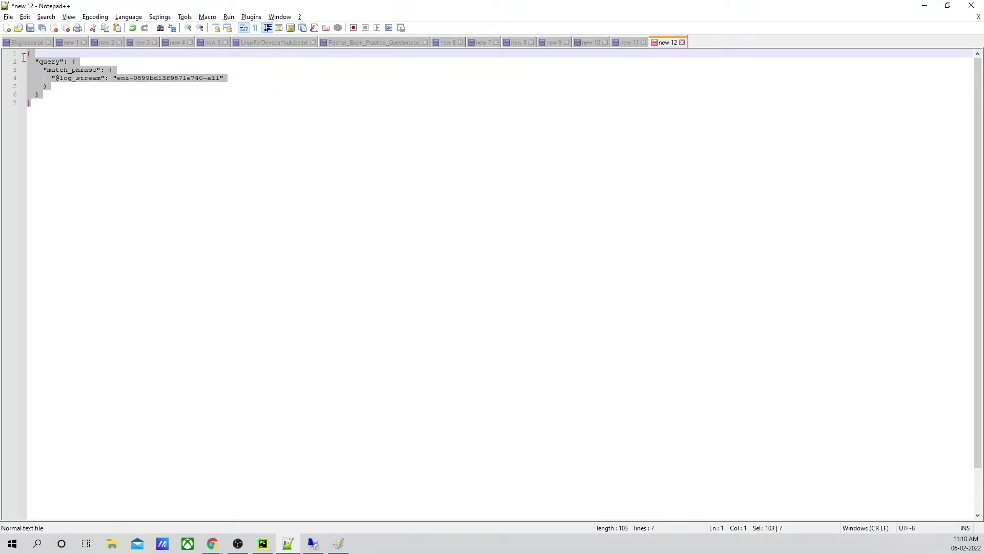
key(ctrl+c)
click(43, 121)
key(Return)
key(Return)
key(ctrl+v)
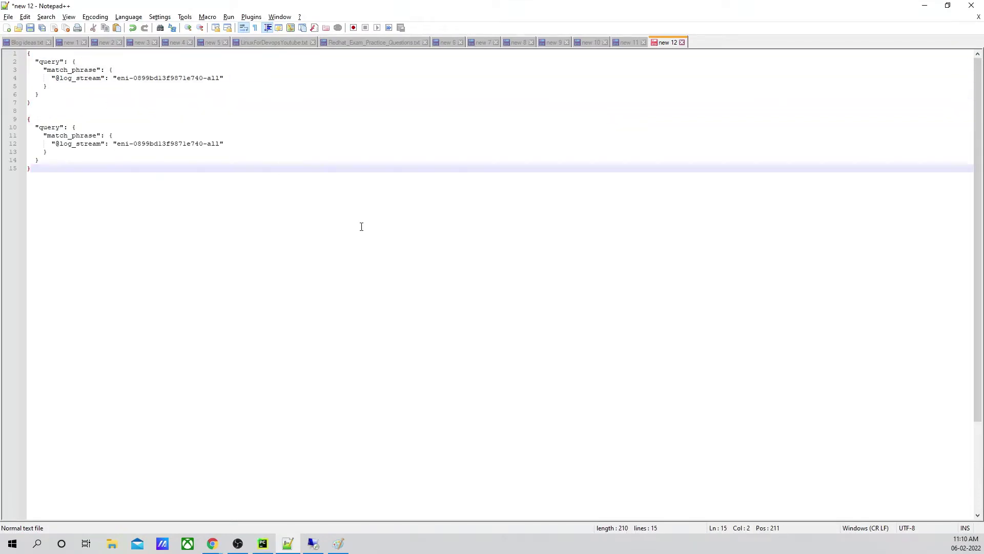
key(alt+Tab)
drag(284, 369, 183, 375)
key(alt+Tab)
drag(221, 144, 117, 146)
key(ctrl+v)
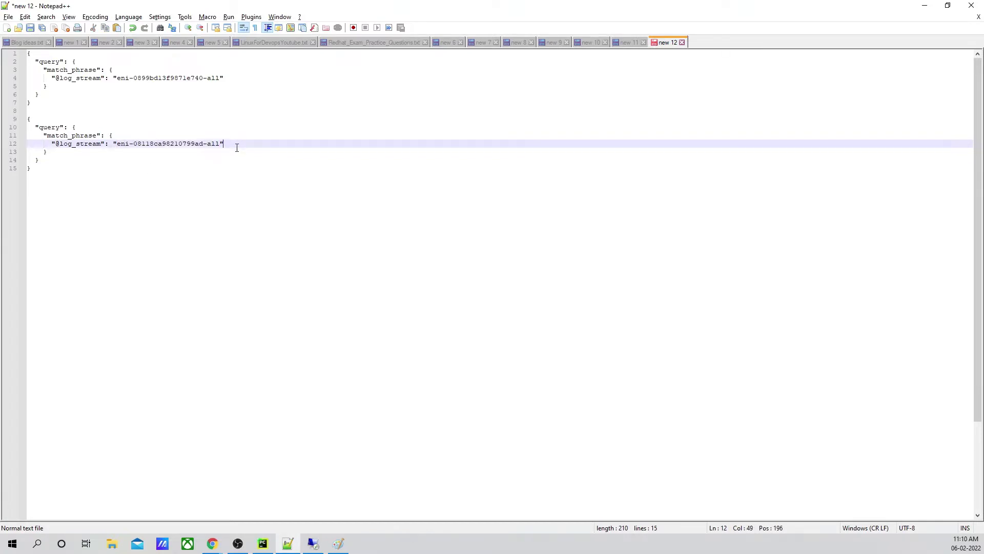
key(alt+Tab)
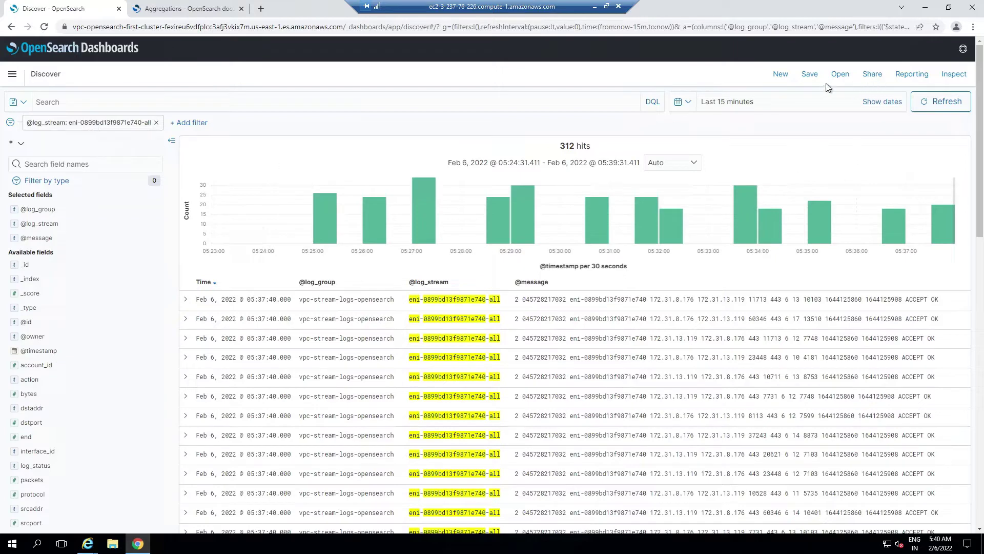
Save the Discover search as Search1, then remove the eni-0899bd13f9871e740-all filter pill
click(809, 77)
text(Search1)
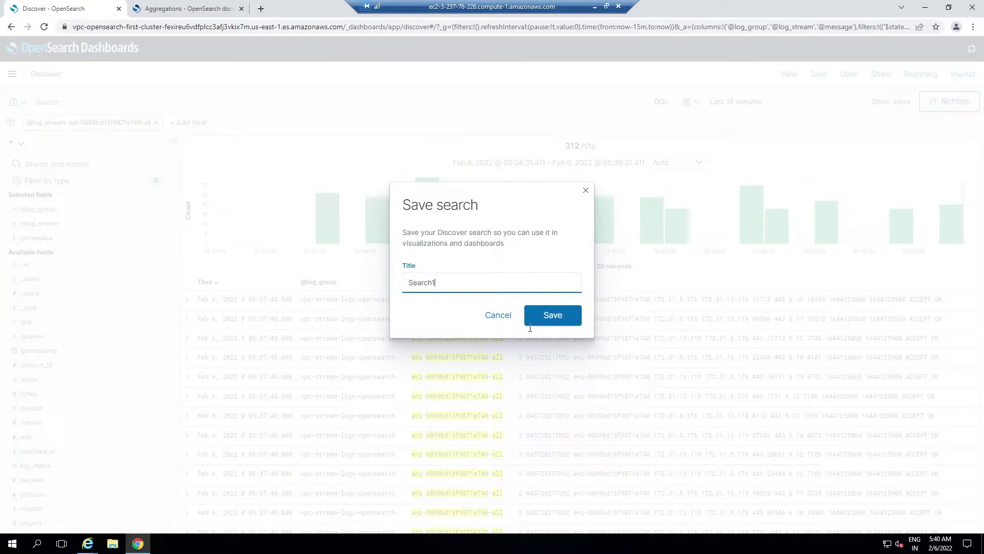
click(556, 323)
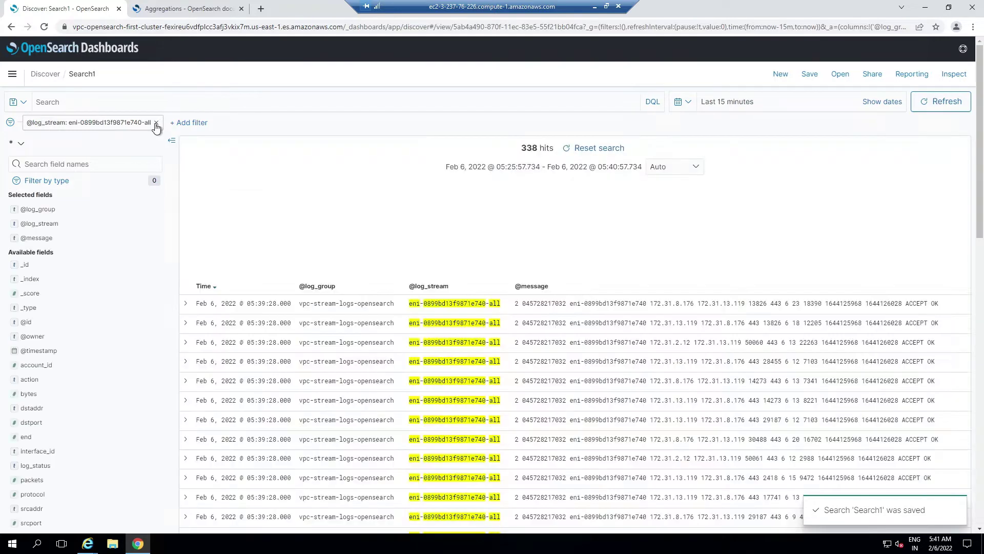
click(156, 124)
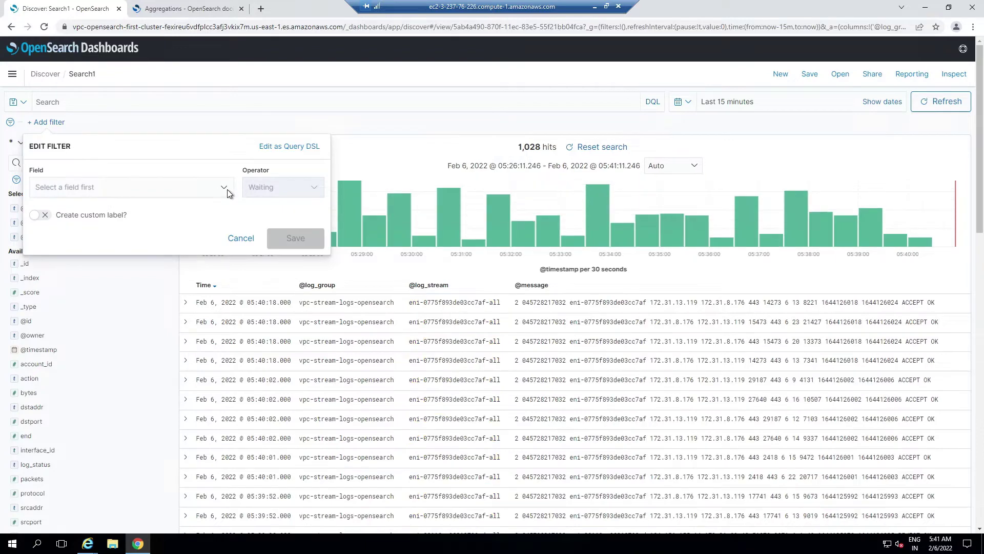
Add a Query DSL filter from the second Notepad++ query for eni-08118ca98210799ad-all
click(289, 146)
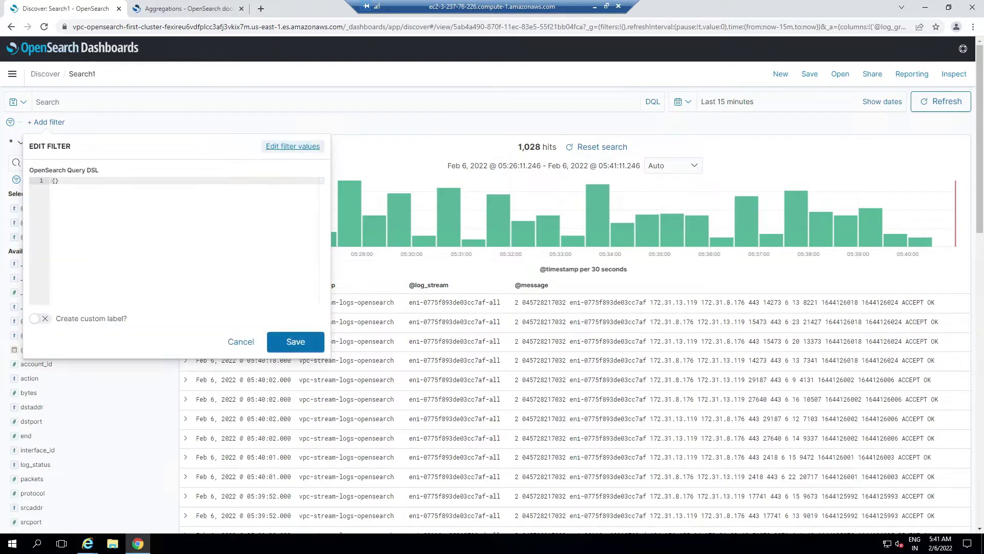
key(alt+Tab)
drag(38, 171, 21, 122)
key(ctrl+c)
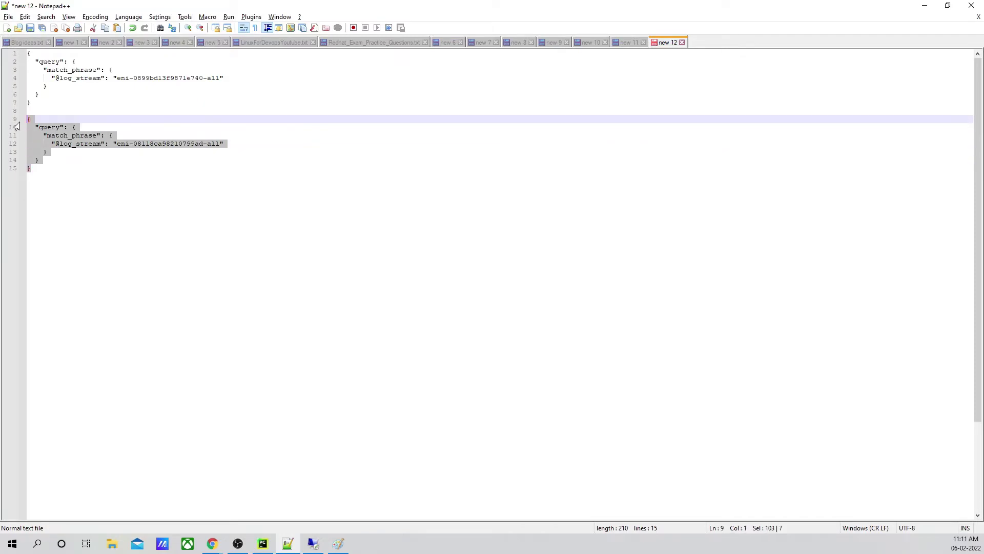
key(alt+Tab)
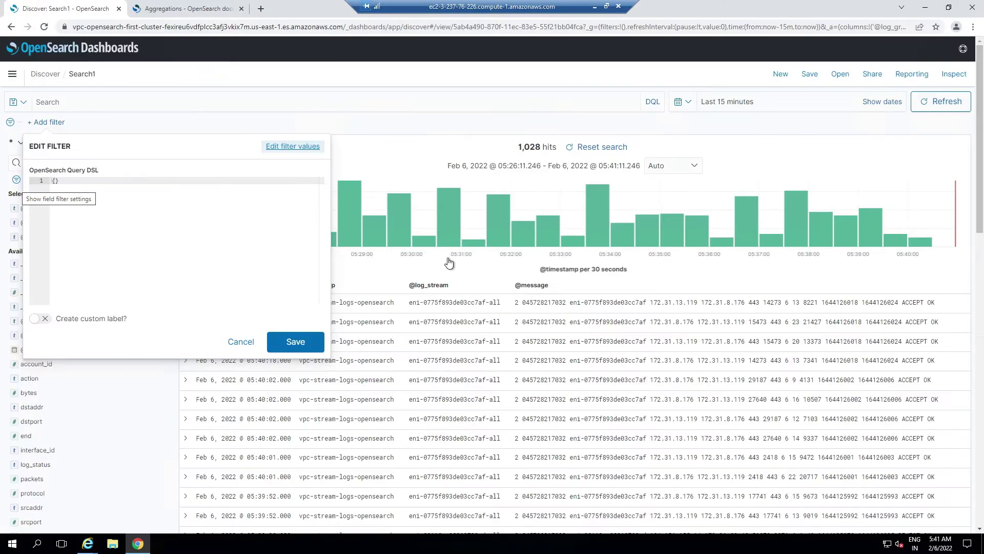
click(49, 183)
key(ctrl+v)
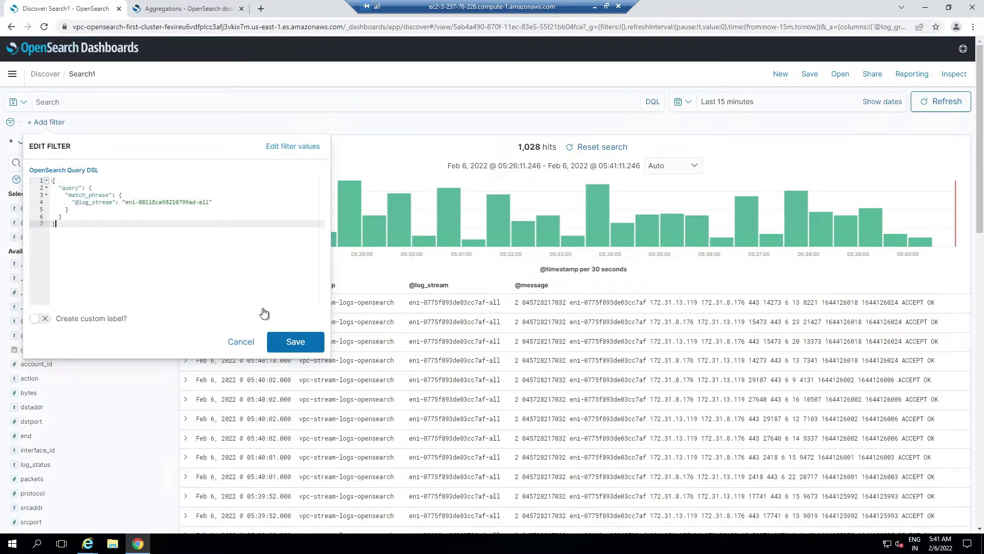
click(296, 342)
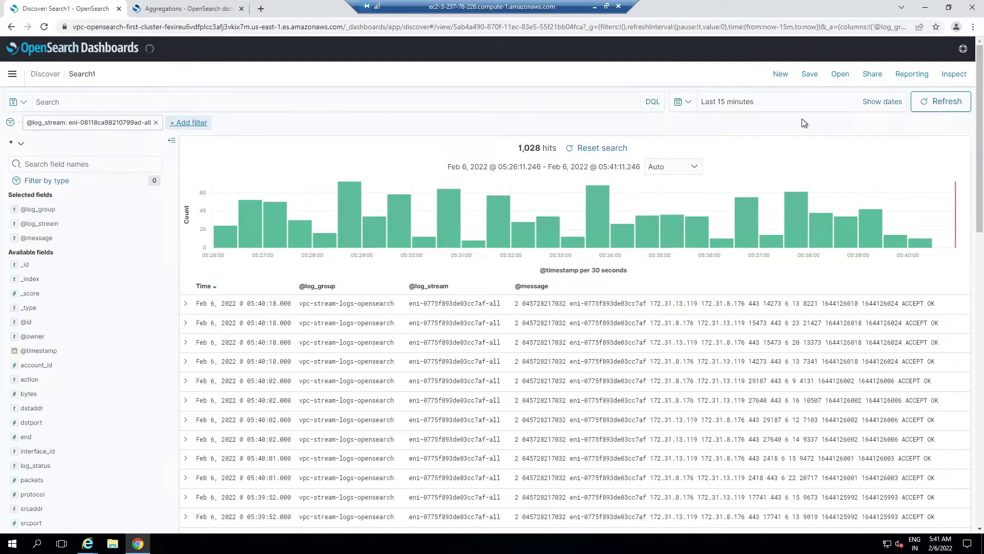
Refresh the Discover results to show the 132 filtered hits
click(936, 103)
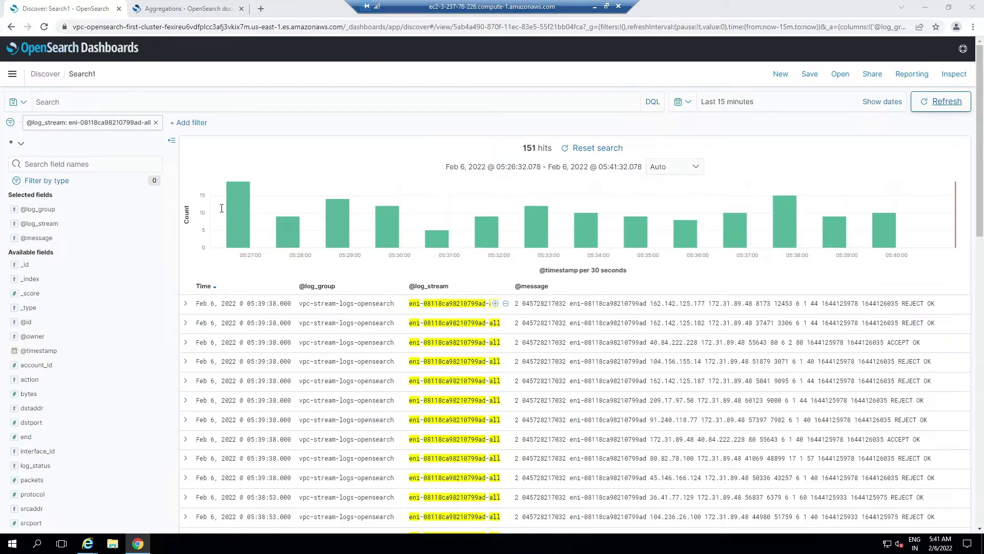
click(595, 9)
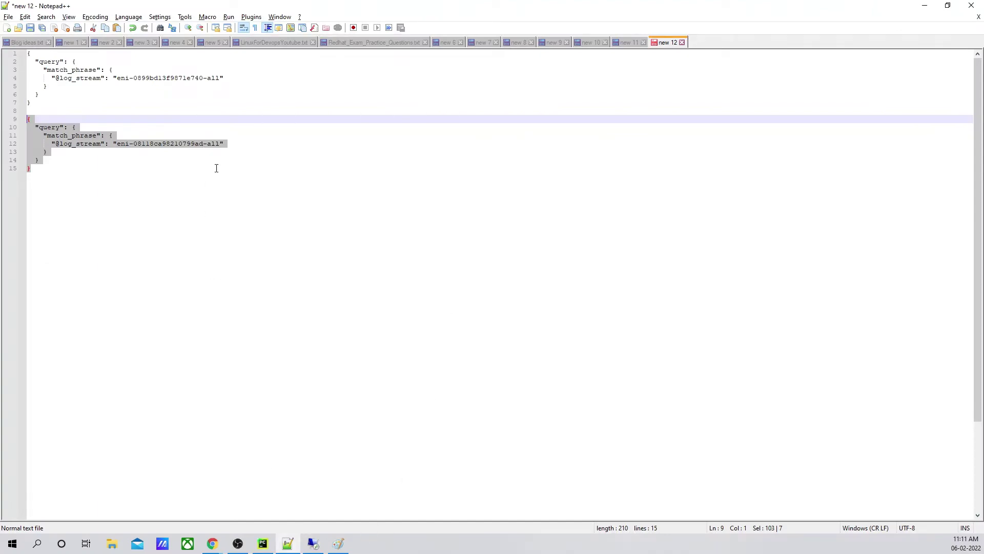
click(339, 543)
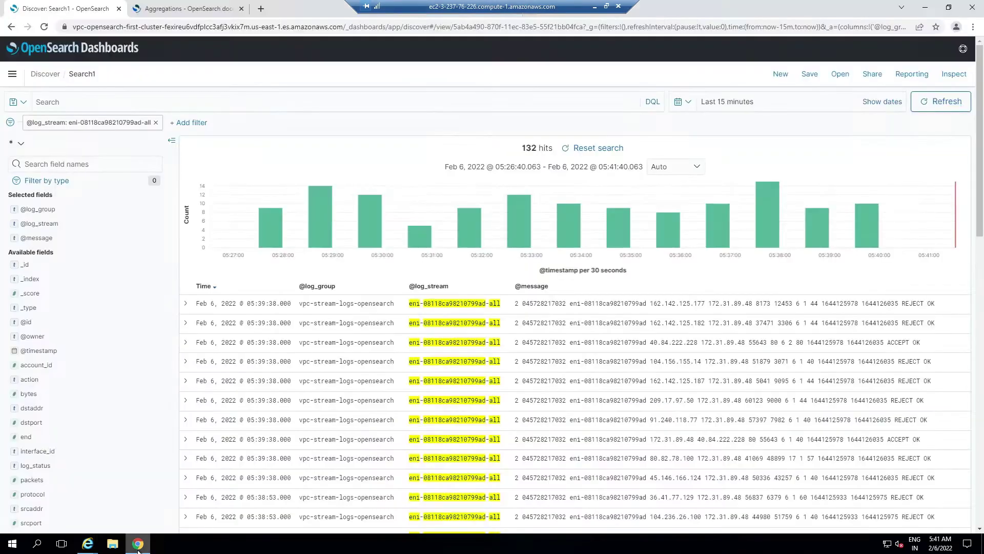
click(138, 545)
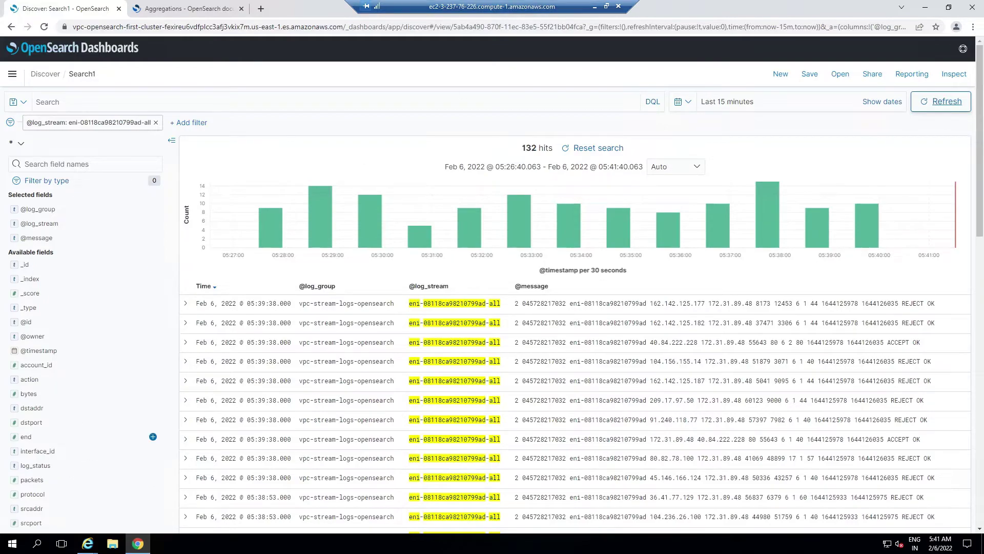
Save the eni-08118ca98210799ad-all search as Search2 and list the saved searches
key(alt+Tab)
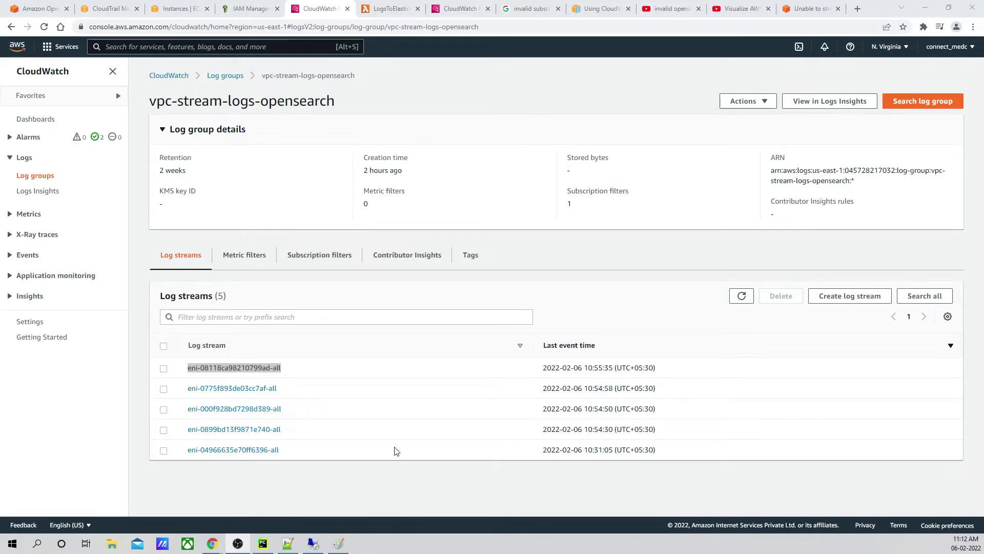
click(313, 545)
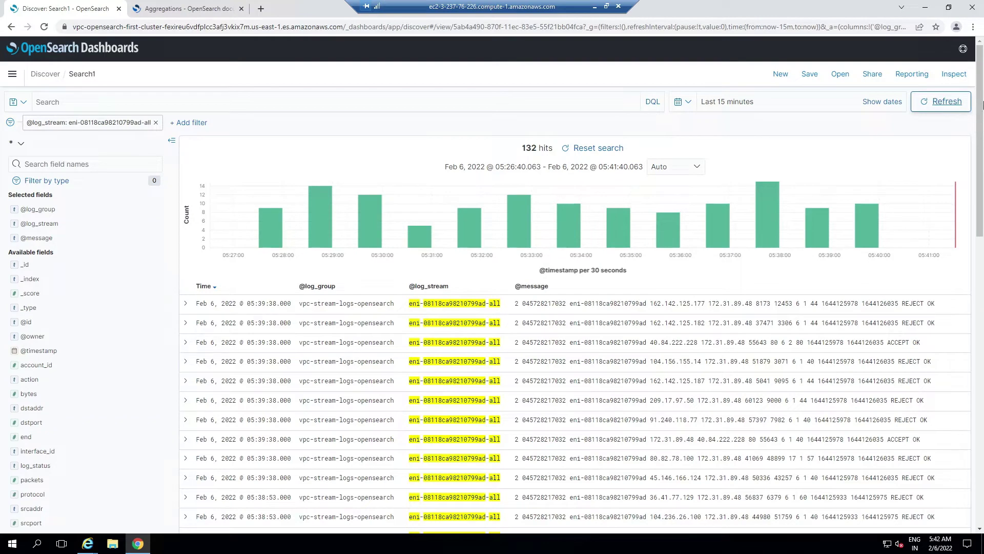
click(809, 75)
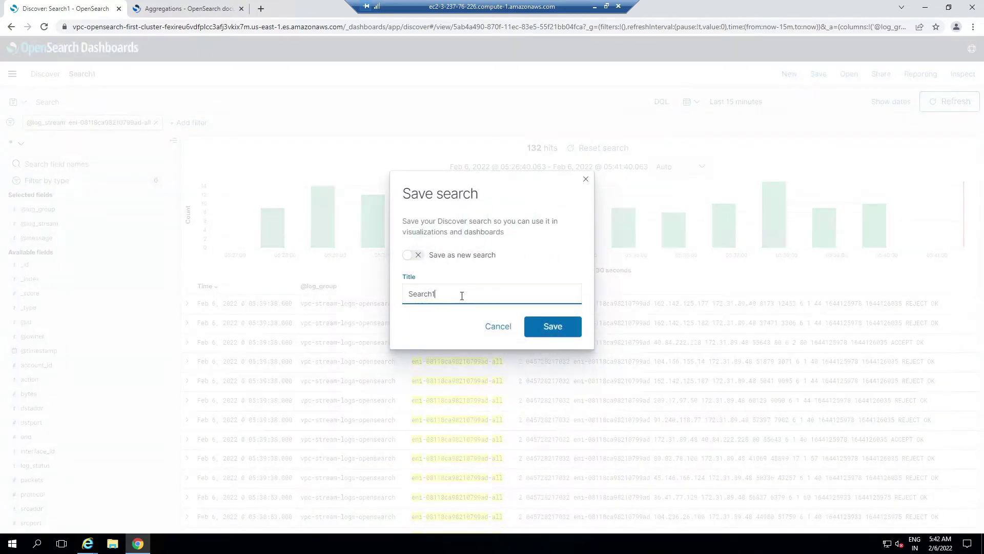
text(2)
click(533, 326)
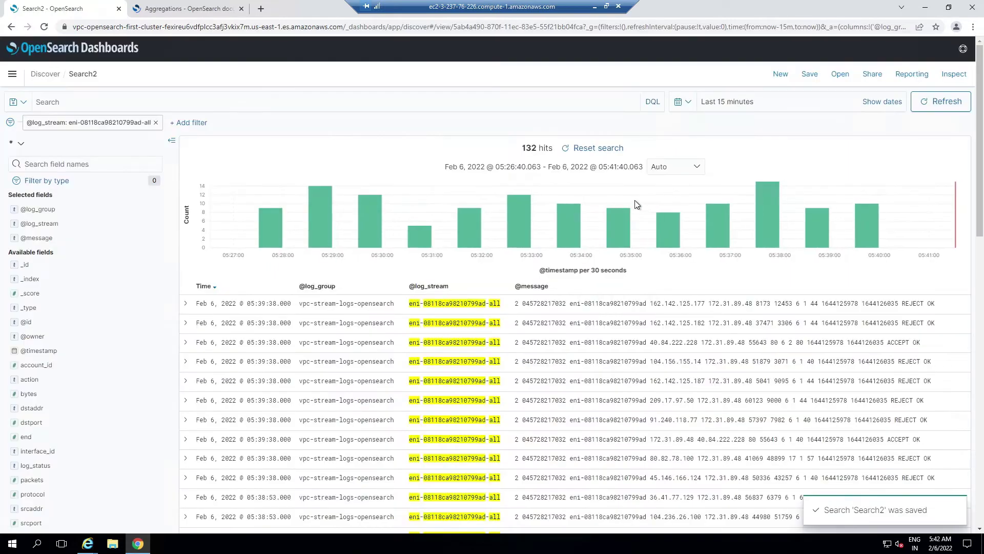
click(841, 75)
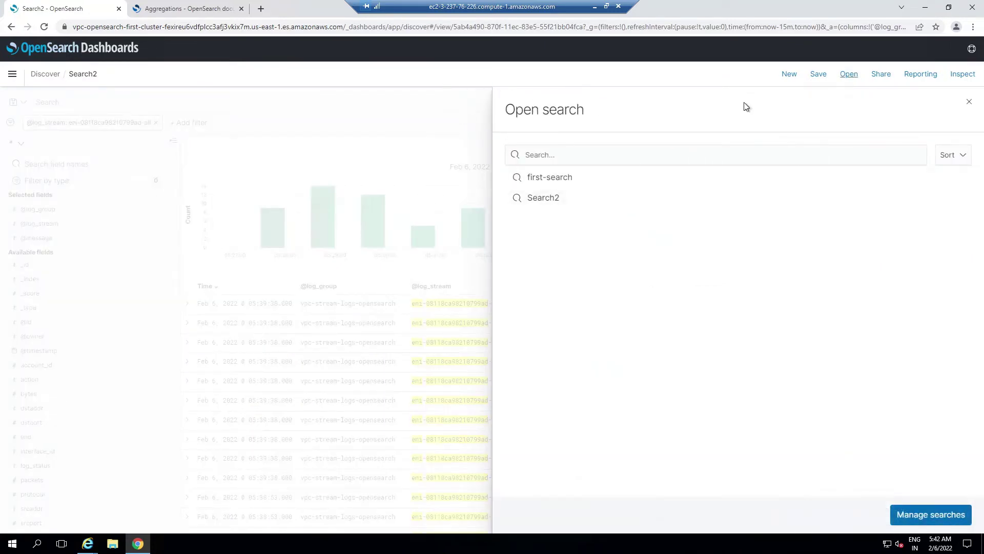
click(485, 101)
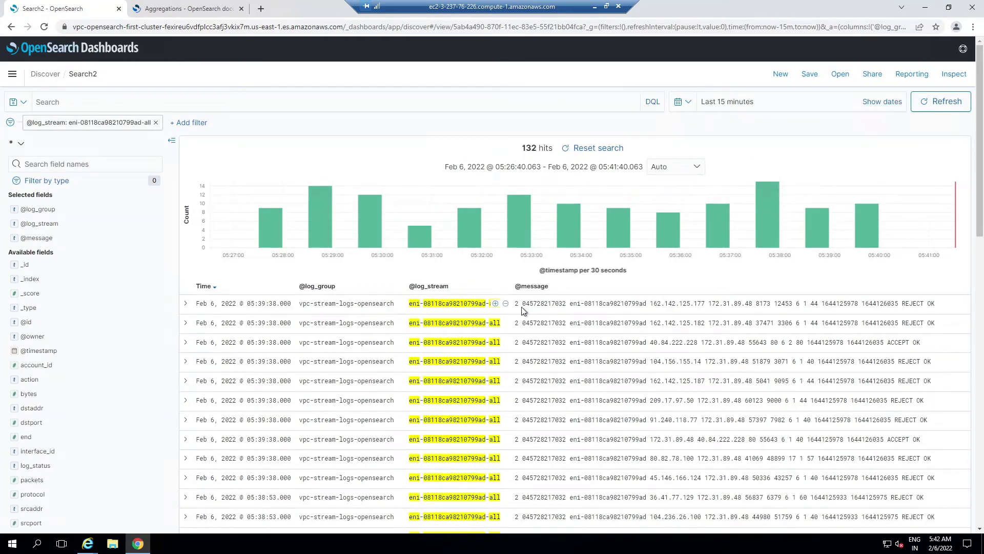
click(156, 123)
click(781, 74)
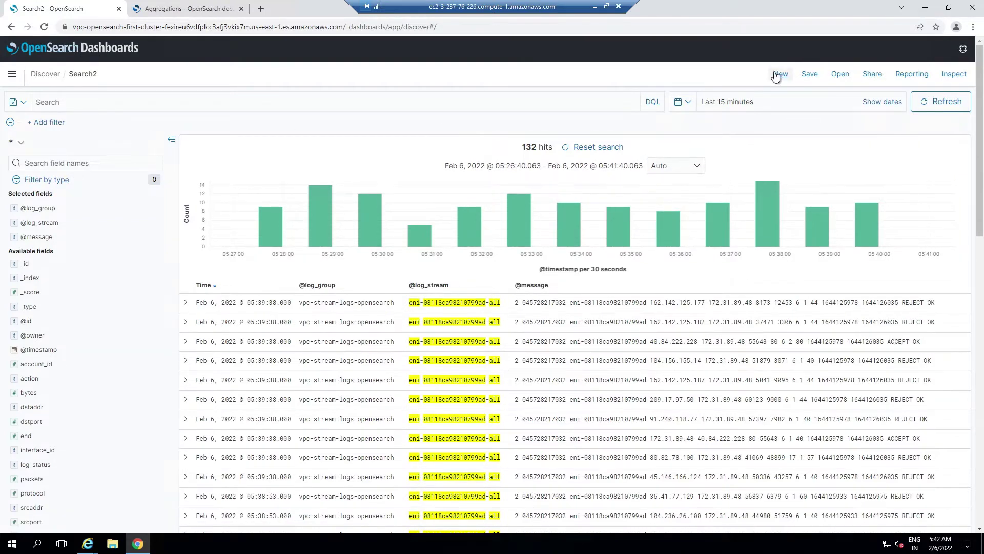
click(781, 75)
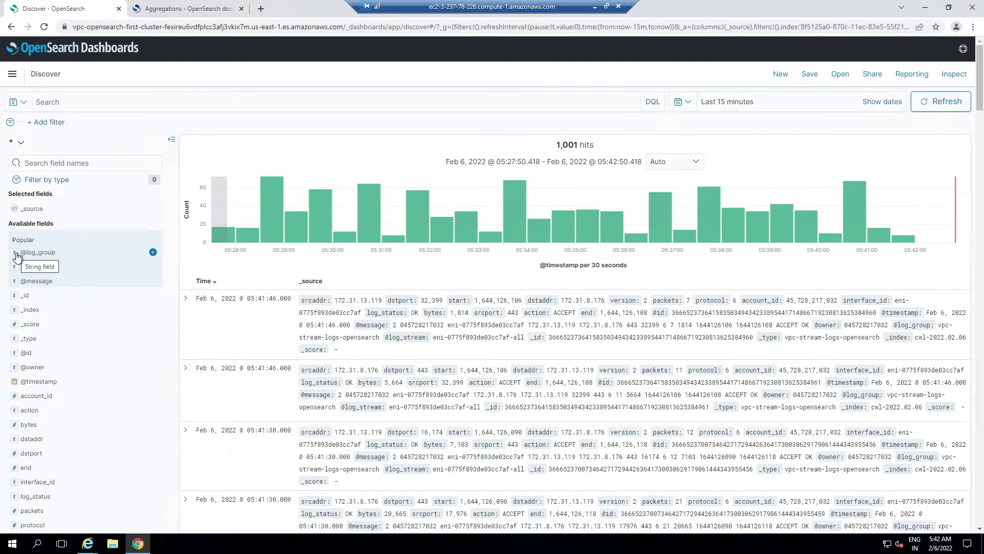
click(153, 255)
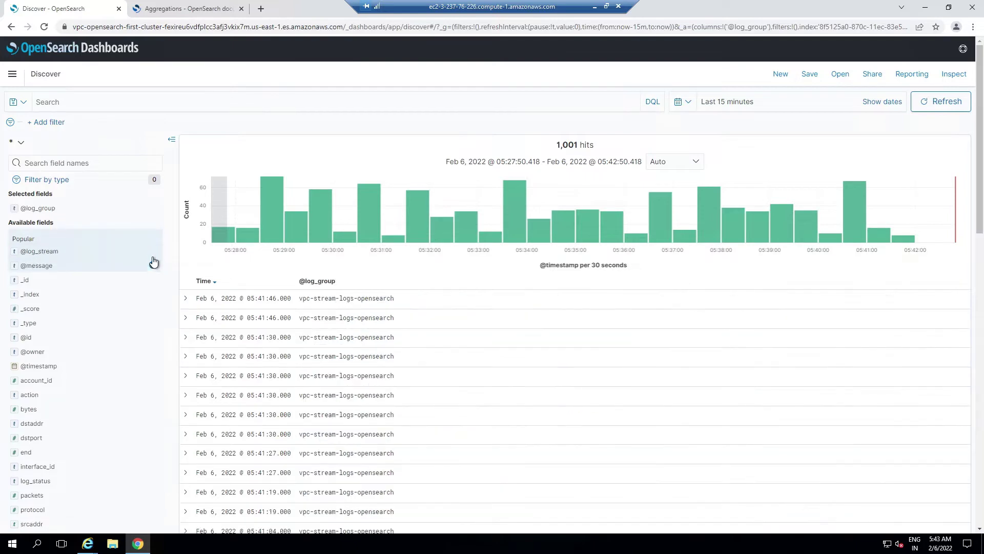
click(153, 255)
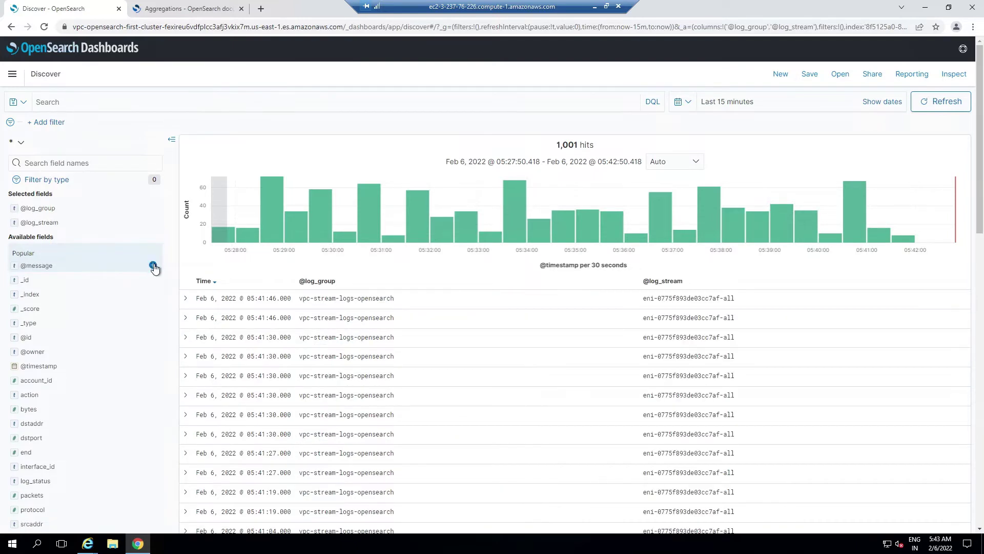
click(153, 266)
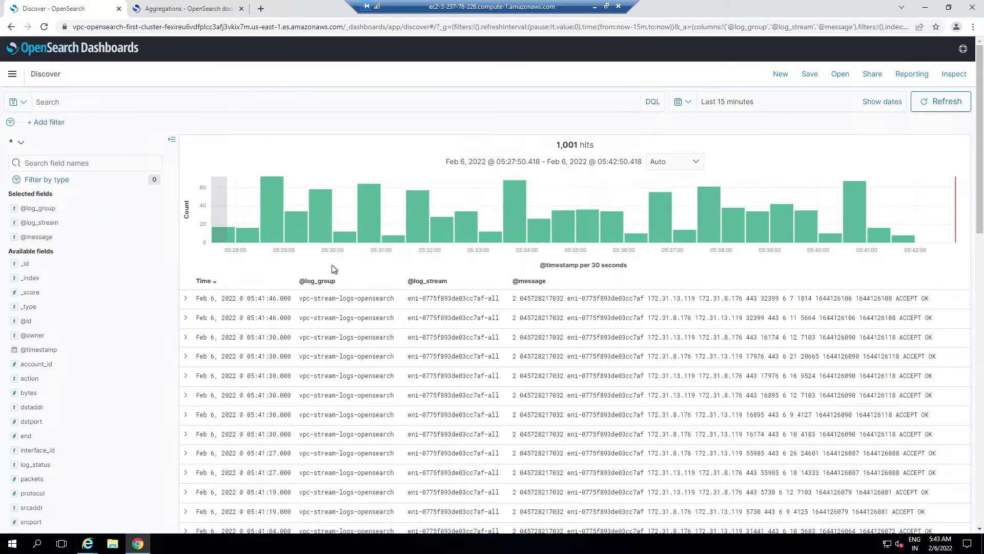
Copy the first match_phrase query for eni-0899bd13f9871e740-all from Notepad++
key(alt+Tab)
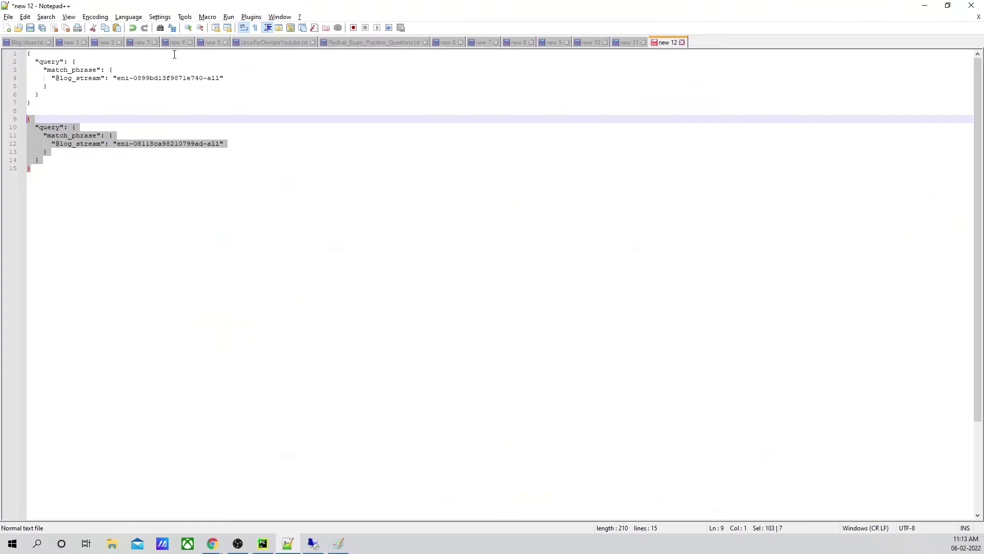
click(29, 119)
drag(32, 103, 23, 55)
key(ctrl+c)
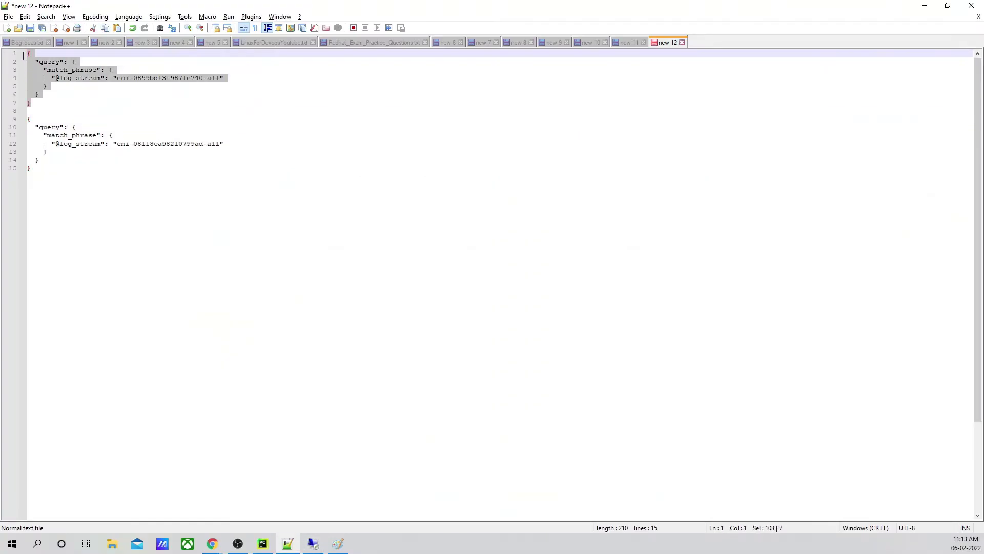
click(924, 5)
Add the copied query as a Query DSL filter and refresh Discover to 332 hits
click(48, 126)
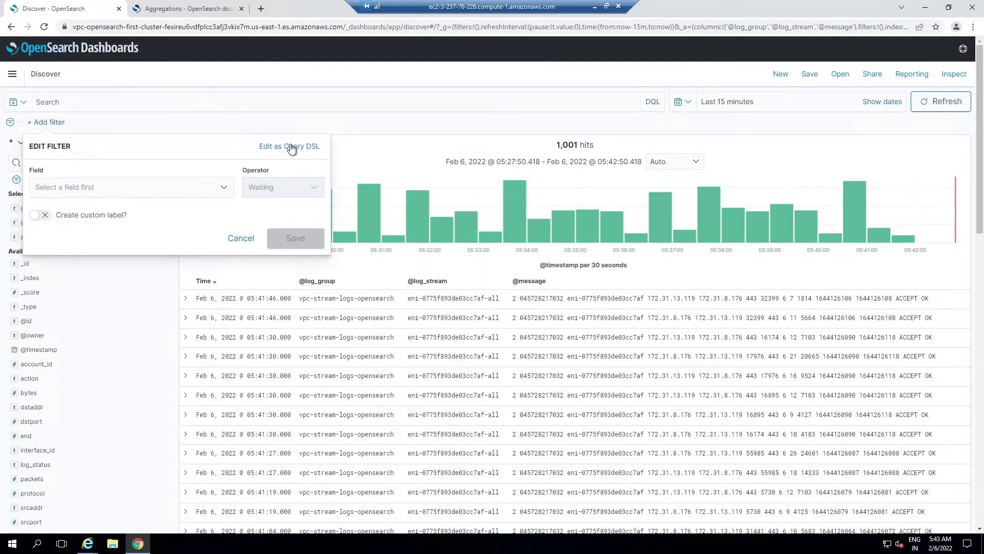
click(290, 146)
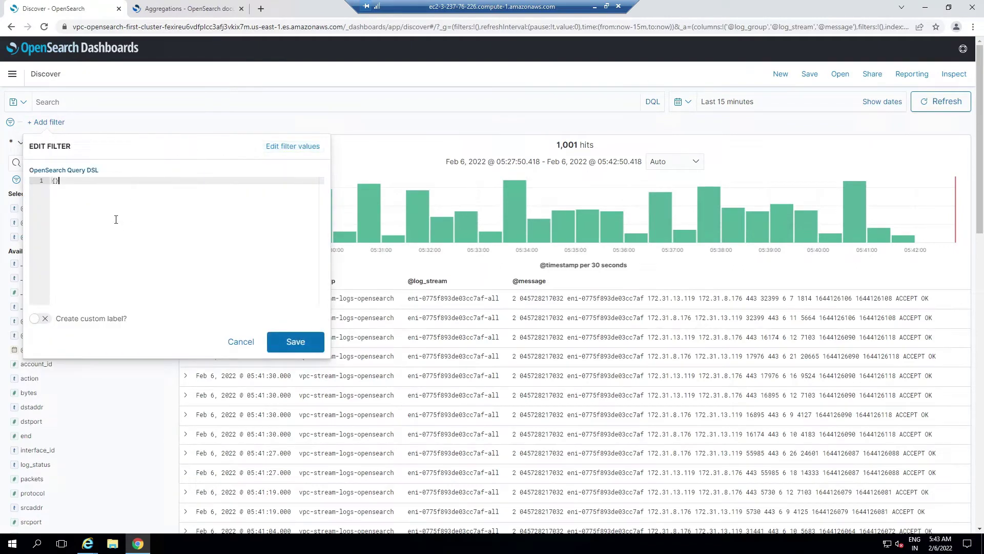
key(ctrl+a)
key(ctrl+v)
click(303, 342)
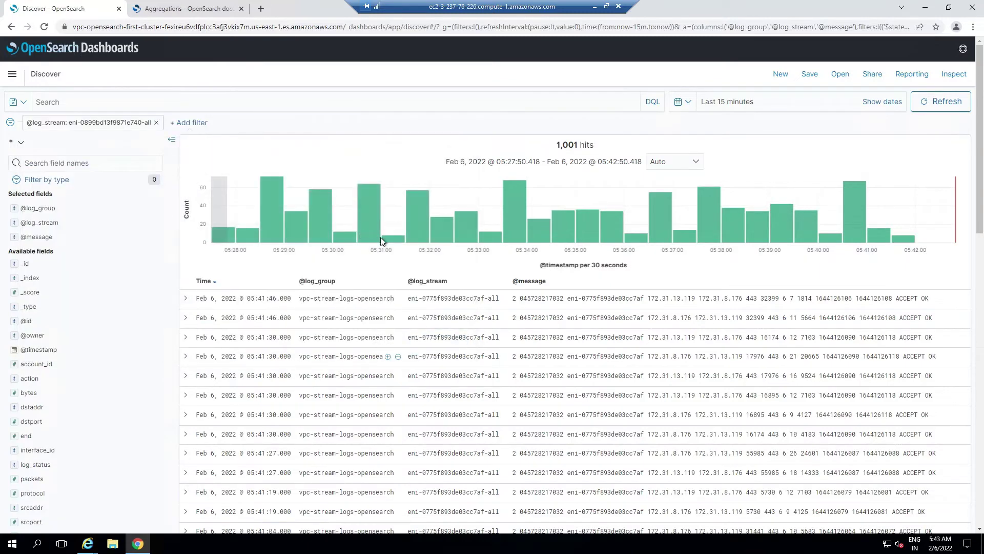
mouse_move(446, 285)
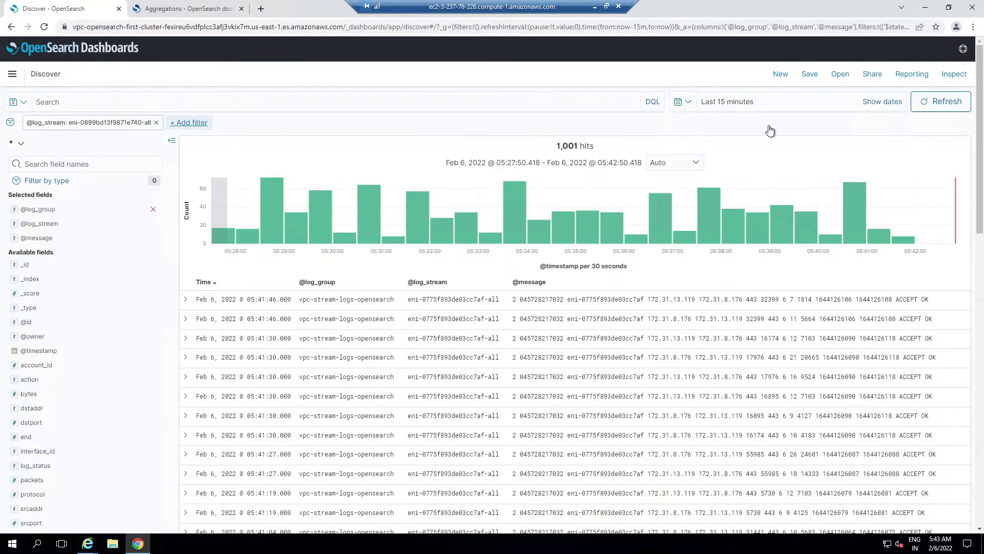
click(933, 104)
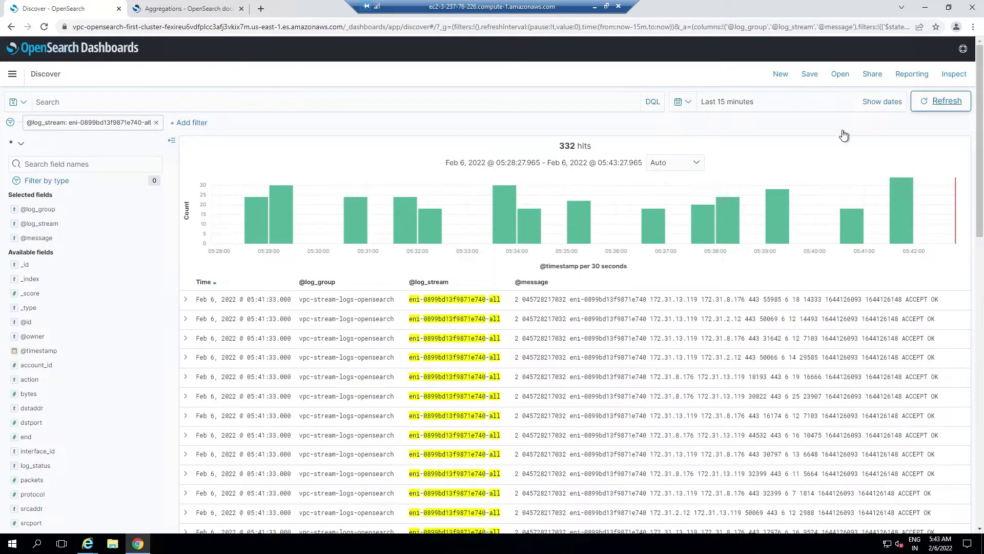
Save the eni-0899bd13f9871e740-all filtered Discover search with the title Search1
key(ctrl+s)
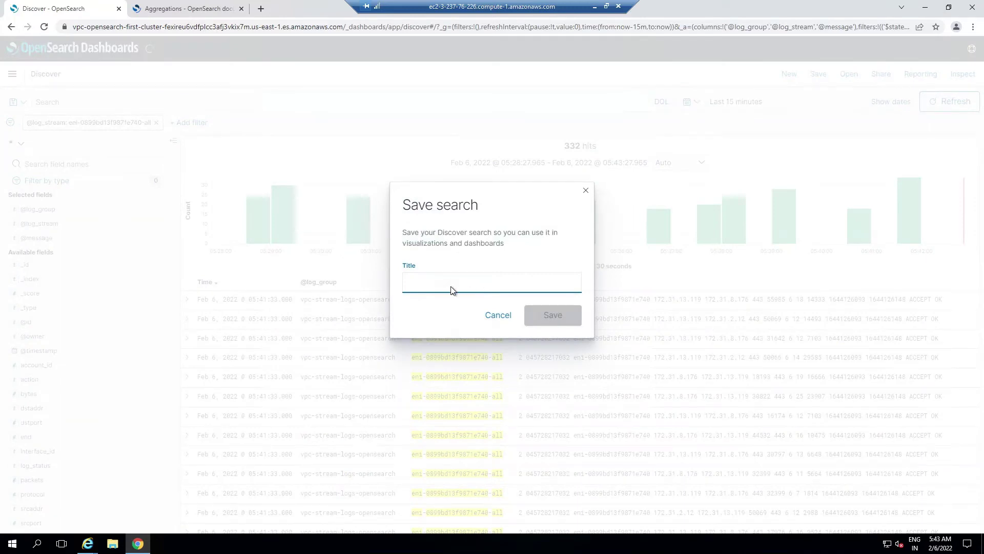
text(Search1)
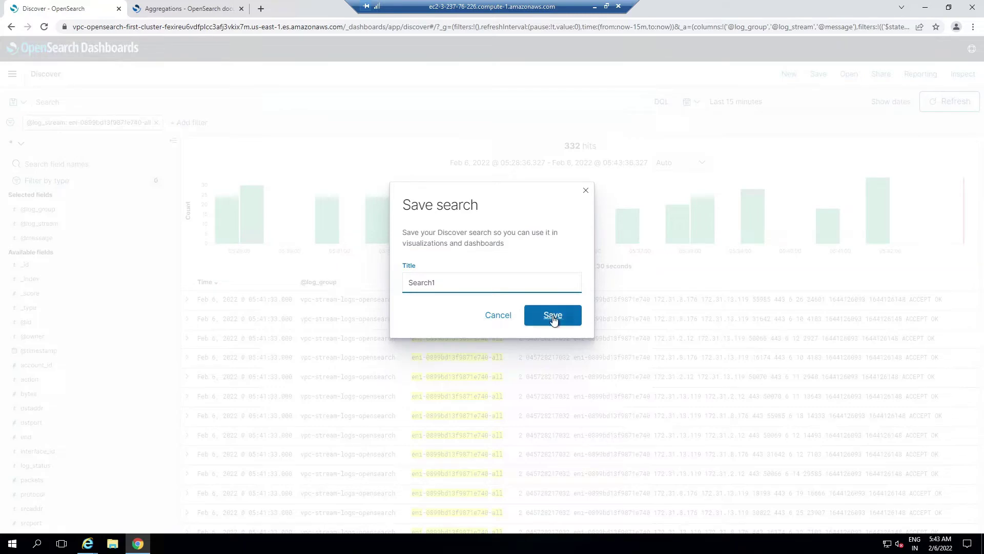
click(553, 315)
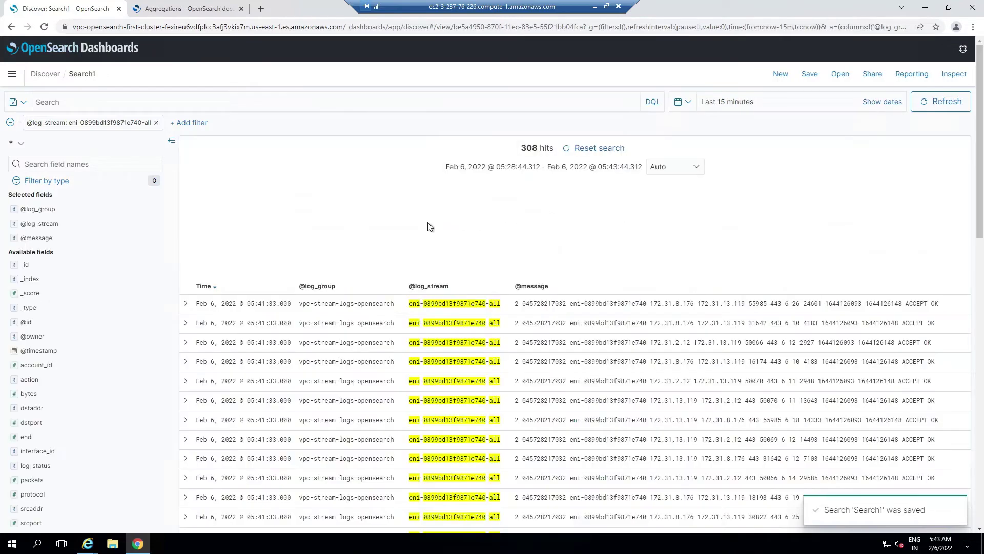
Create a new dashboard from the Dashboards app
click(12, 77)
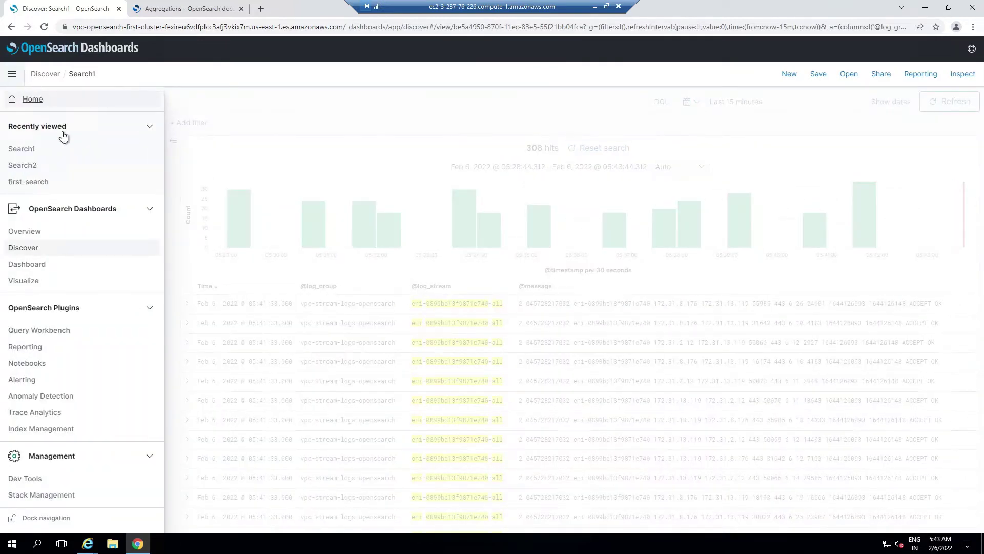
click(27, 264)
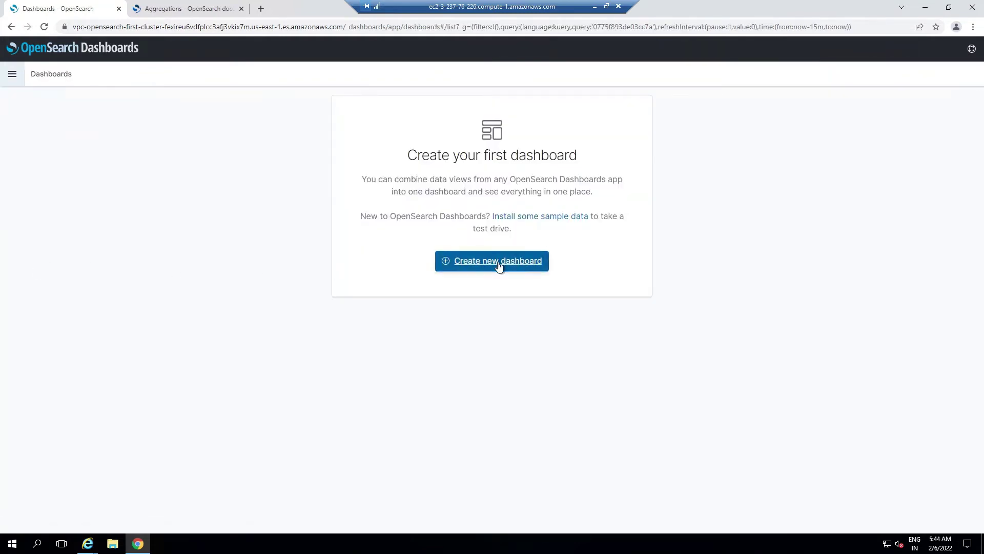
click(504, 263)
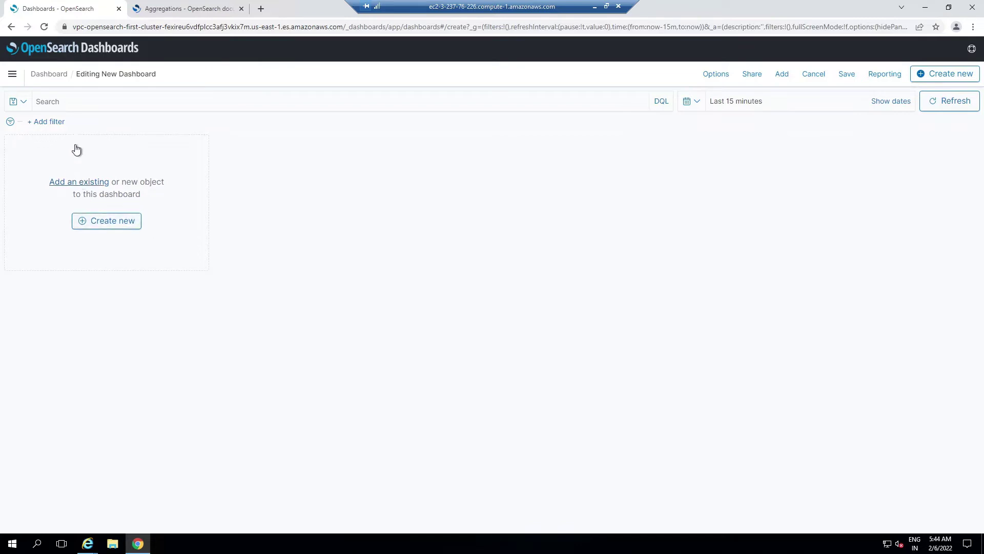
Add the existing Search1 and Search2 saved searches to the dashboard as panels
click(83, 182)
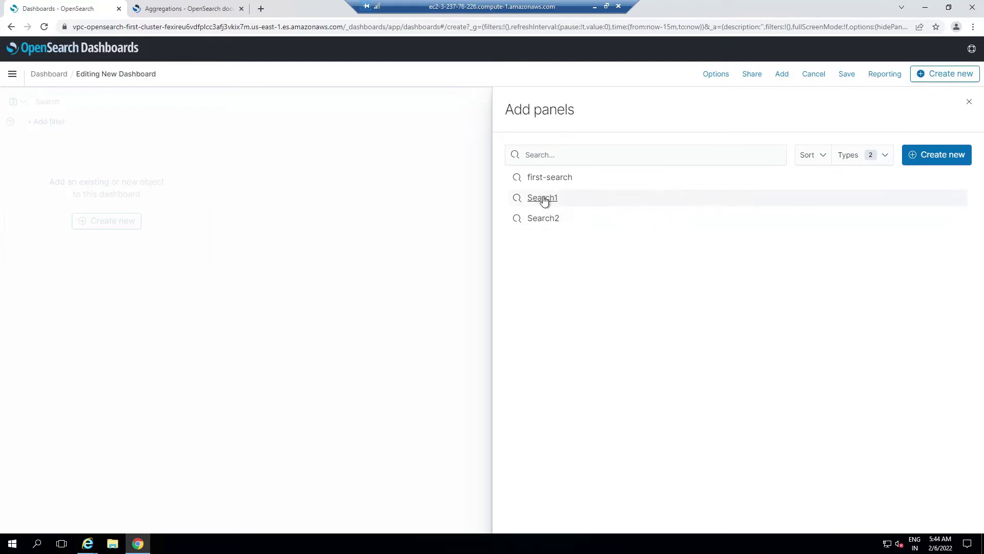
click(542, 198)
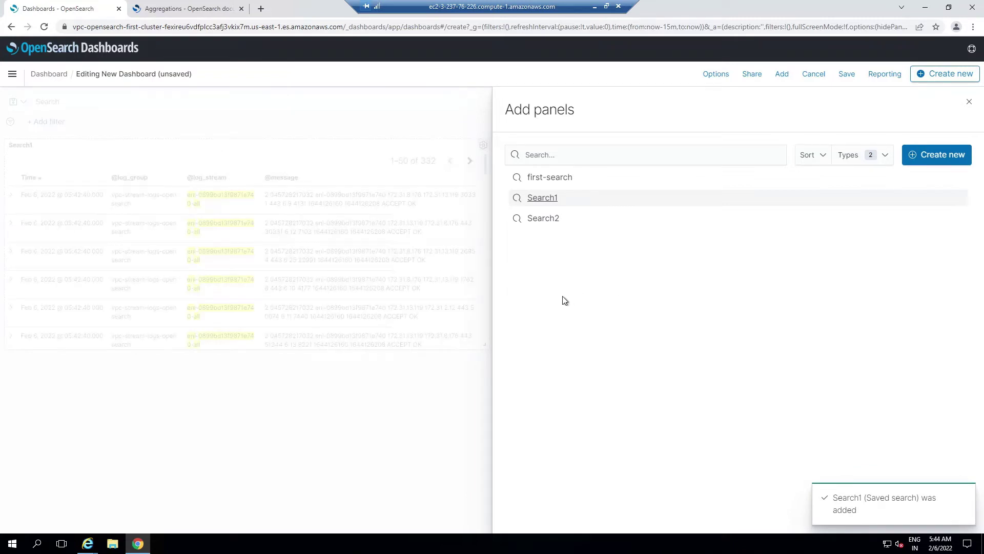
click(542, 220)
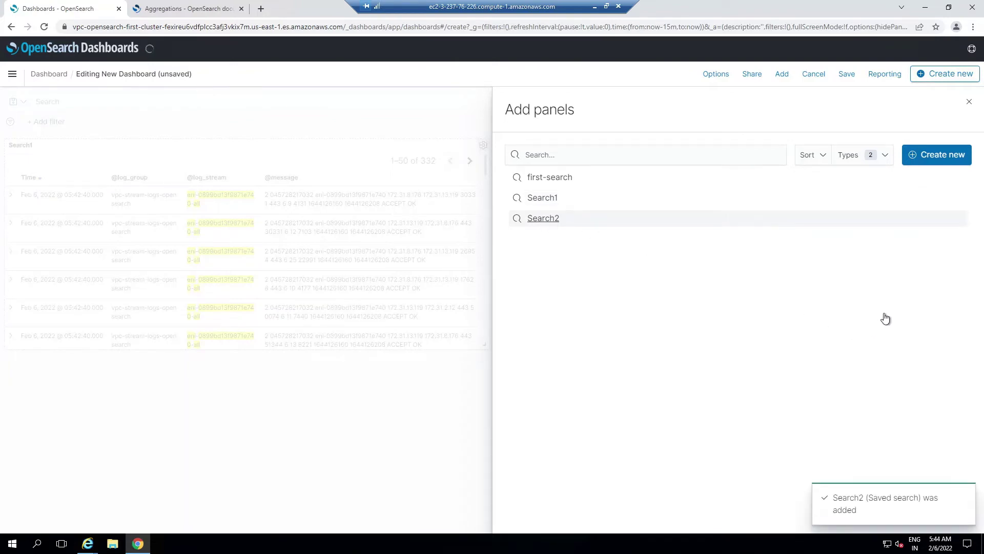
click(969, 101)
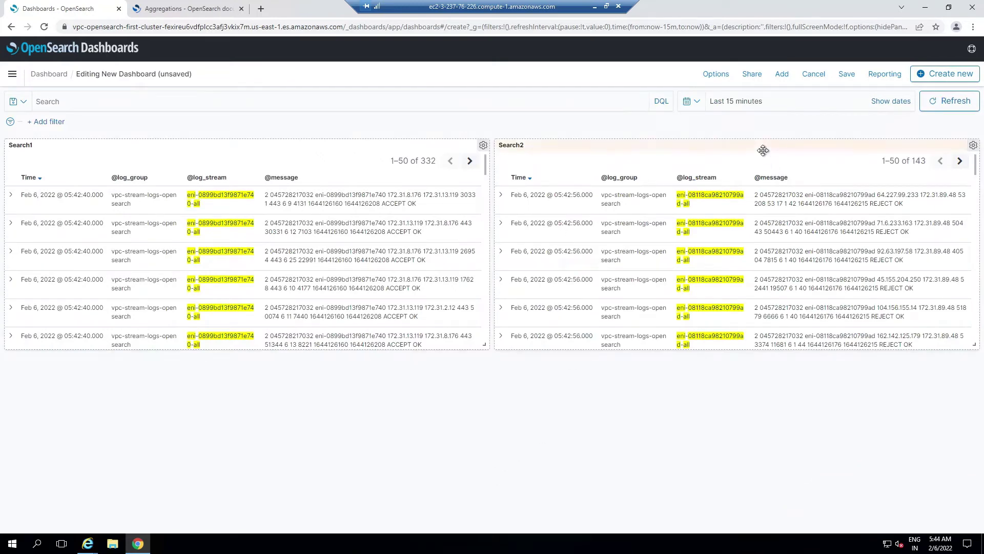
Move the Search2 panel down below the Search1 panel
drag(506, 373, 323, 374)
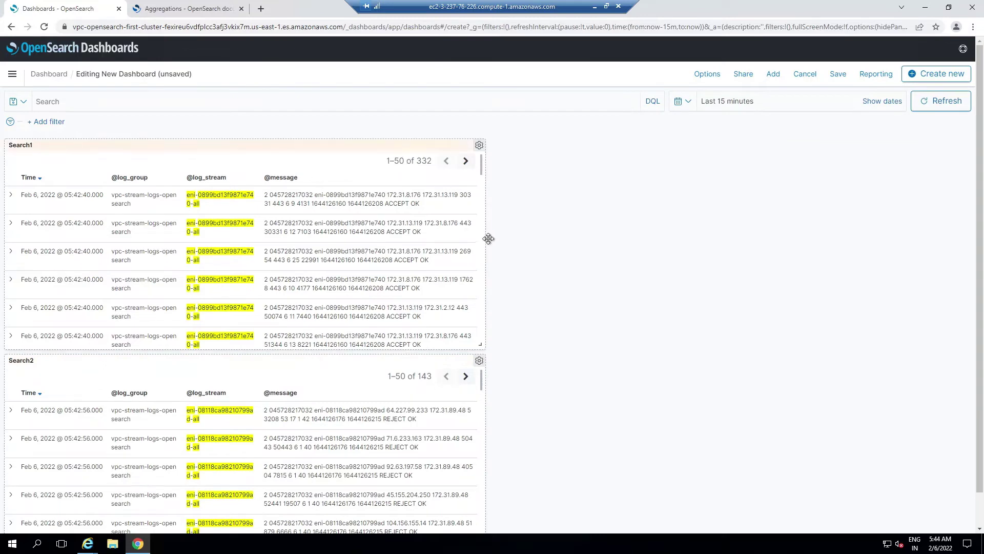
drag(545, 250, 700, 262)
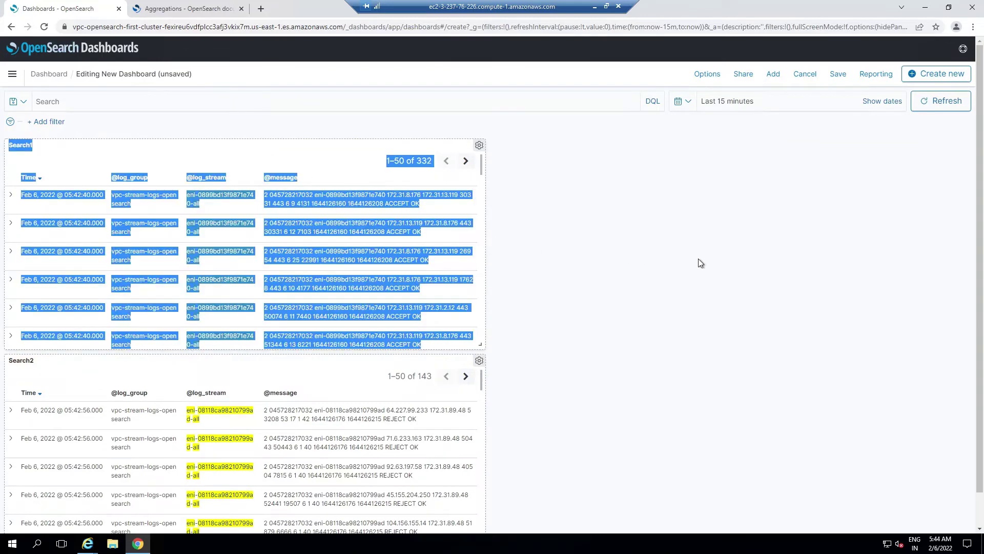
click(527, 156)
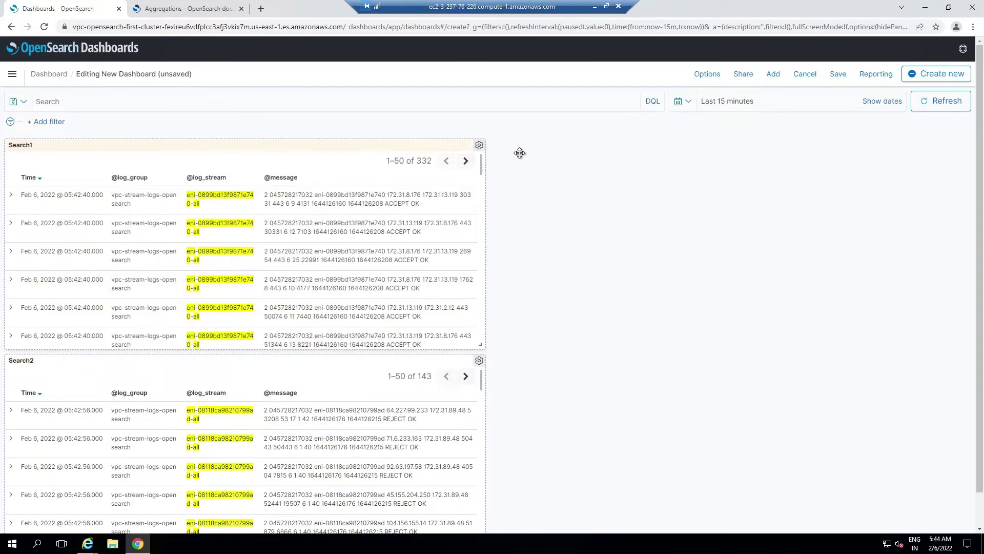
Stretch the Search1 and Search2 panels to full dashboard width, then check the query notes in Notepad++
drag(480, 345, 970, 362)
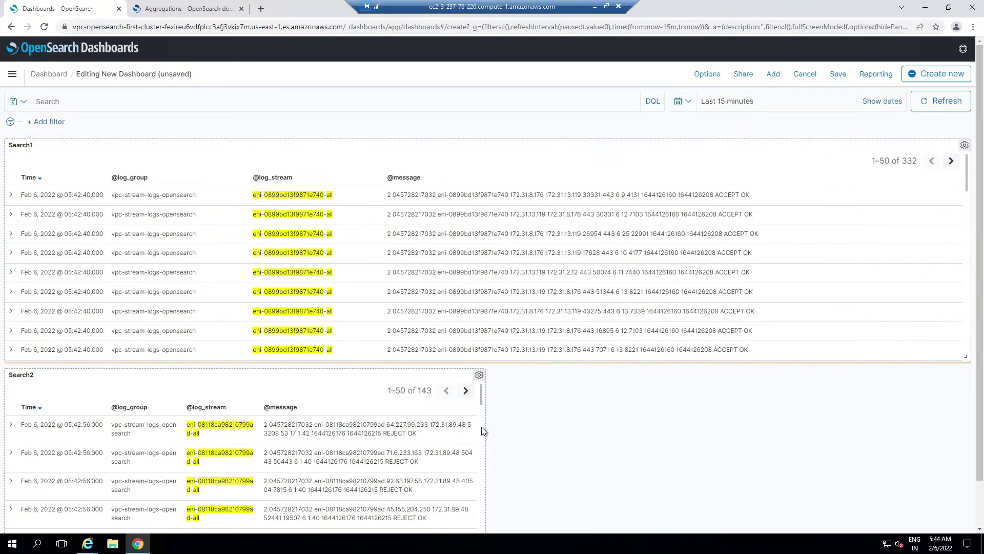
scroll(744, 388, down, 1)
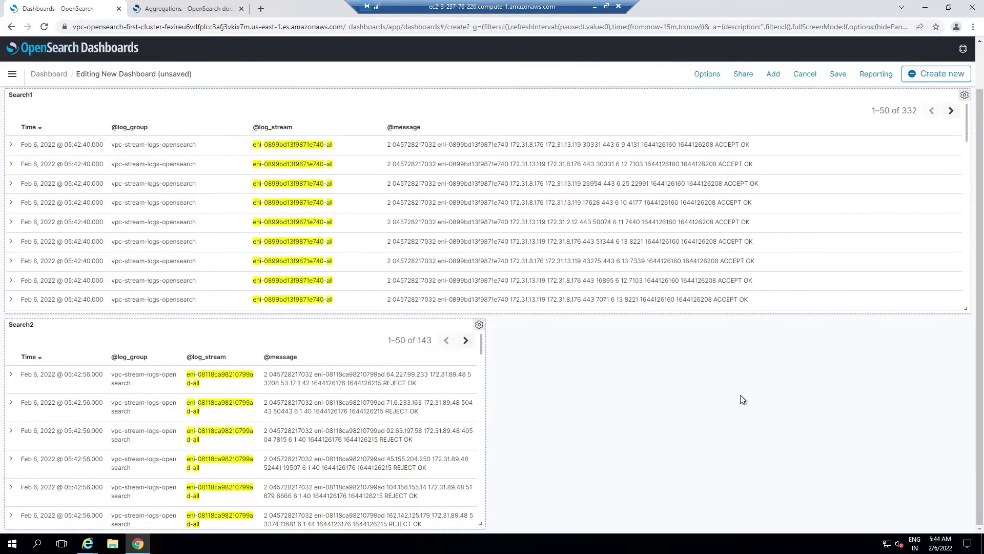
drag(478, 524, 979, 530)
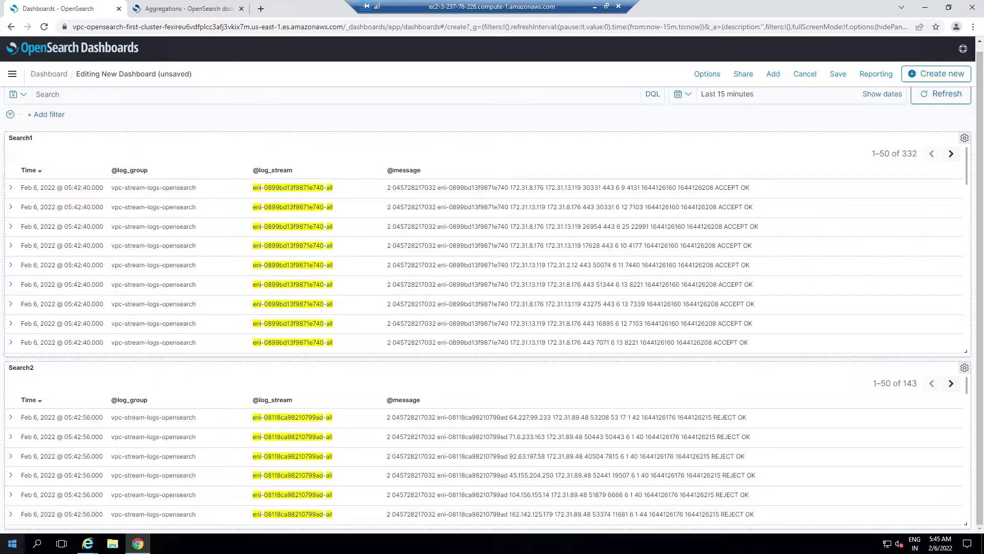
key(alt+Tab)
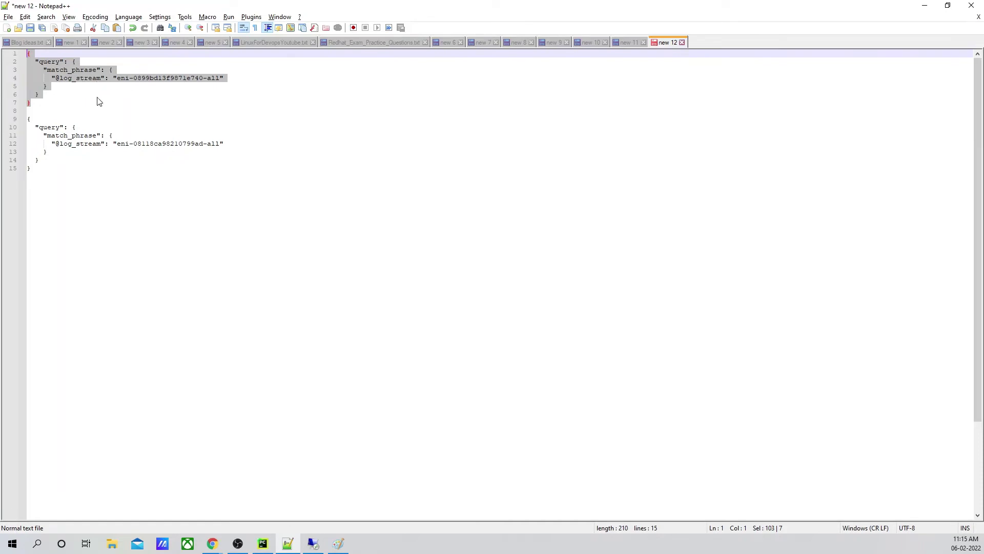
click(924, 6)
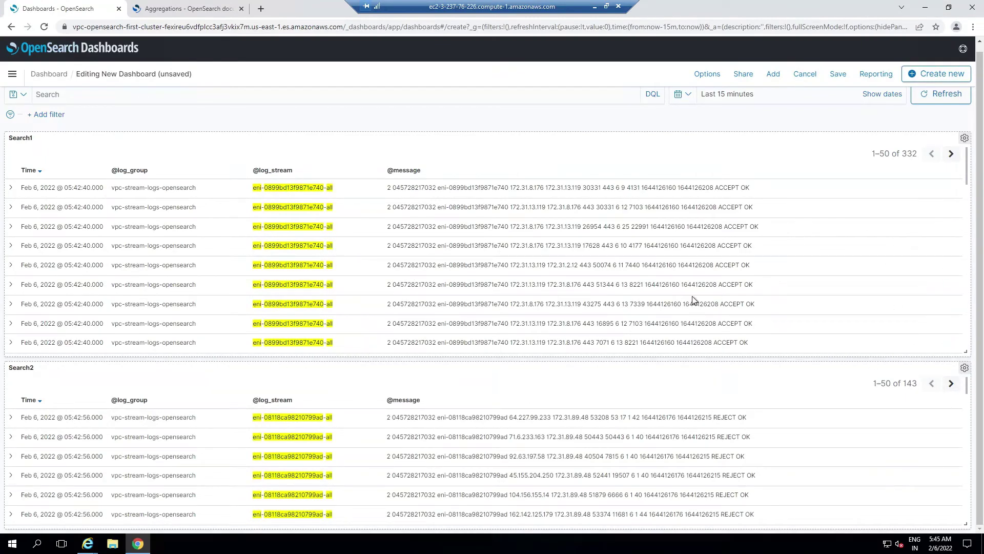
Save the dashboard with title Demo and description First dash
scroll(755, 117, up, 1)
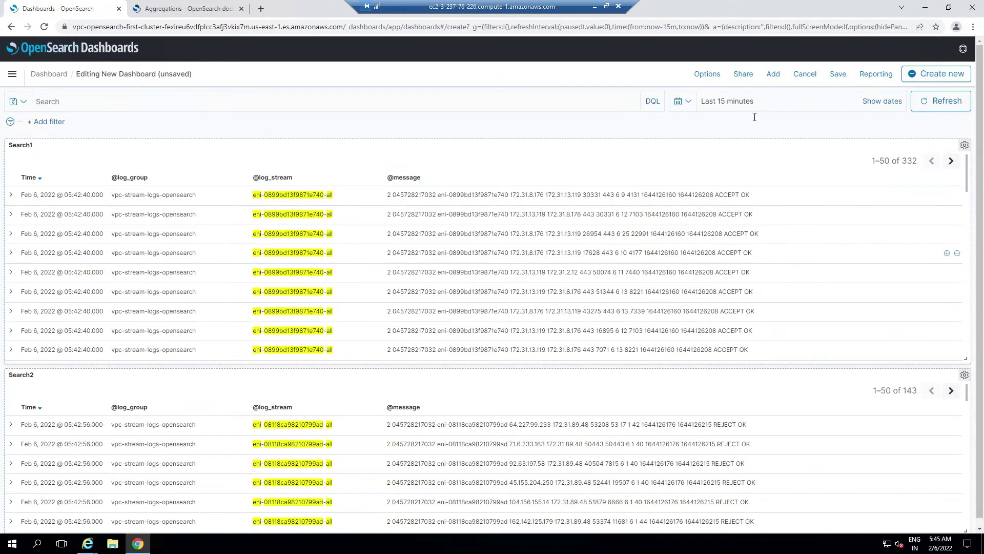
click(839, 75)
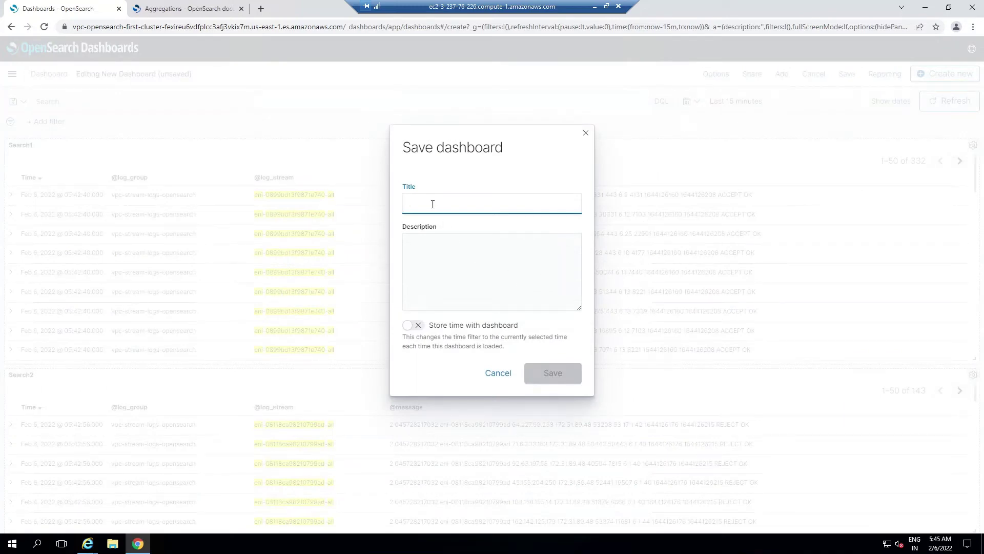
text(Demo)
click(437, 260)
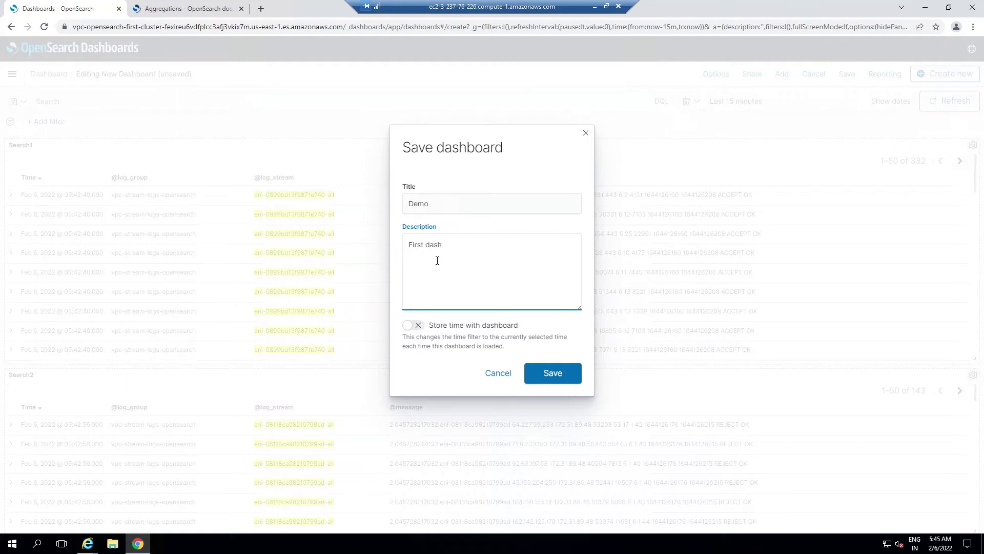
click(559, 377)
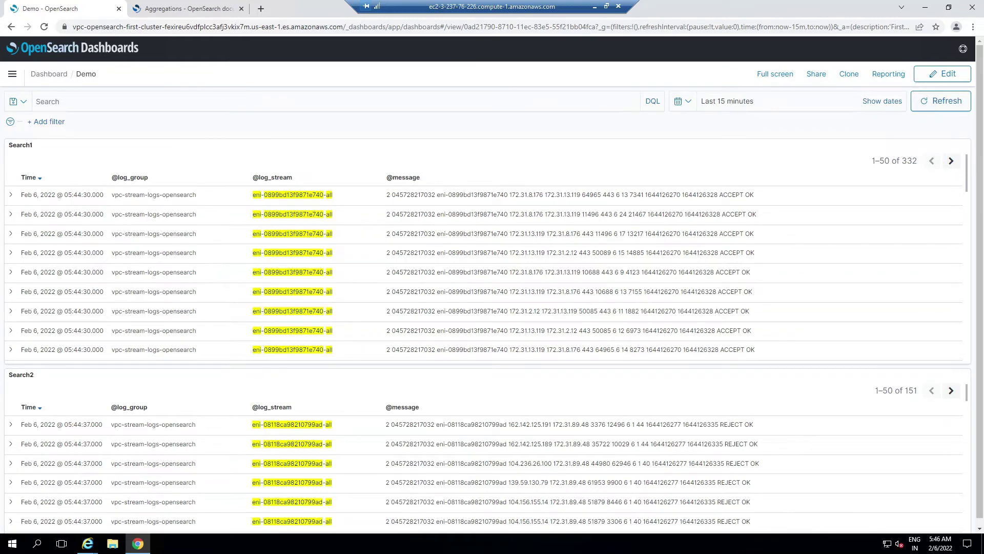
key(alt+Tab)
key(alt+Tab)
Begin a new Line visualization from the Visualize app
click(12, 74)
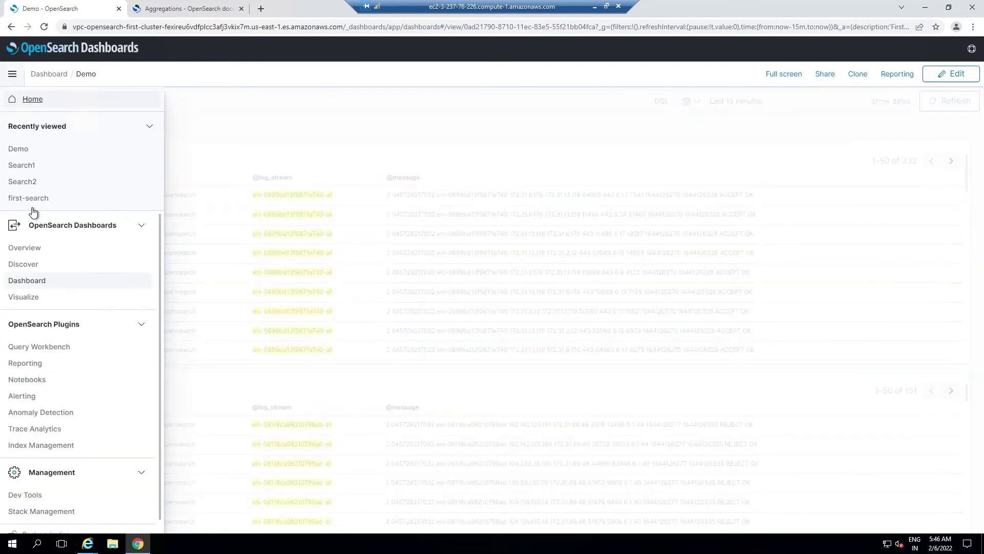
click(23, 296)
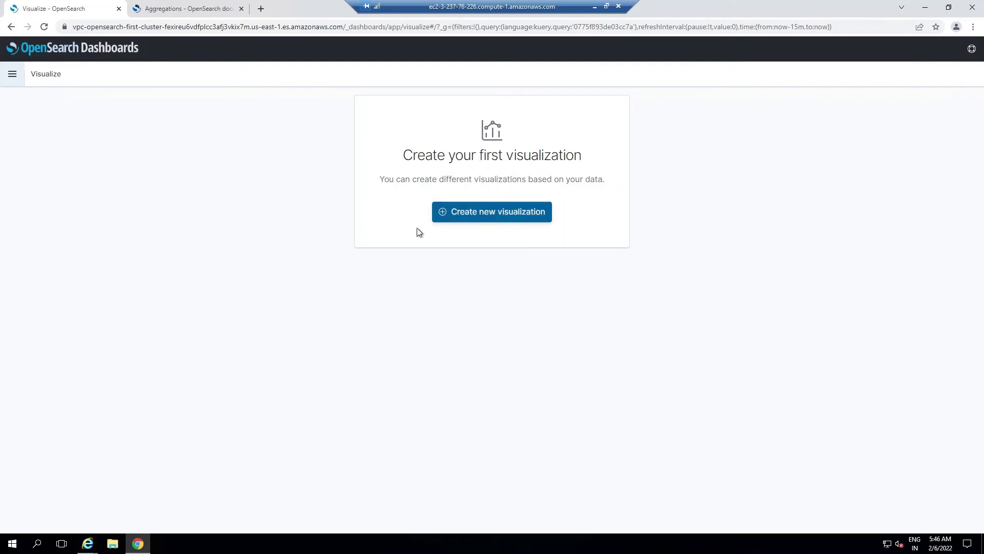
click(494, 216)
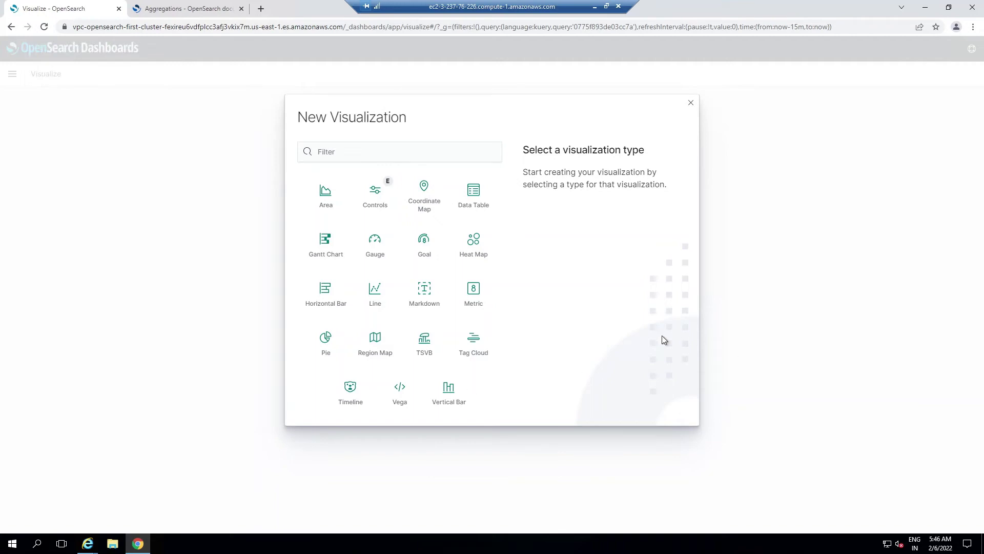
click(375, 292)
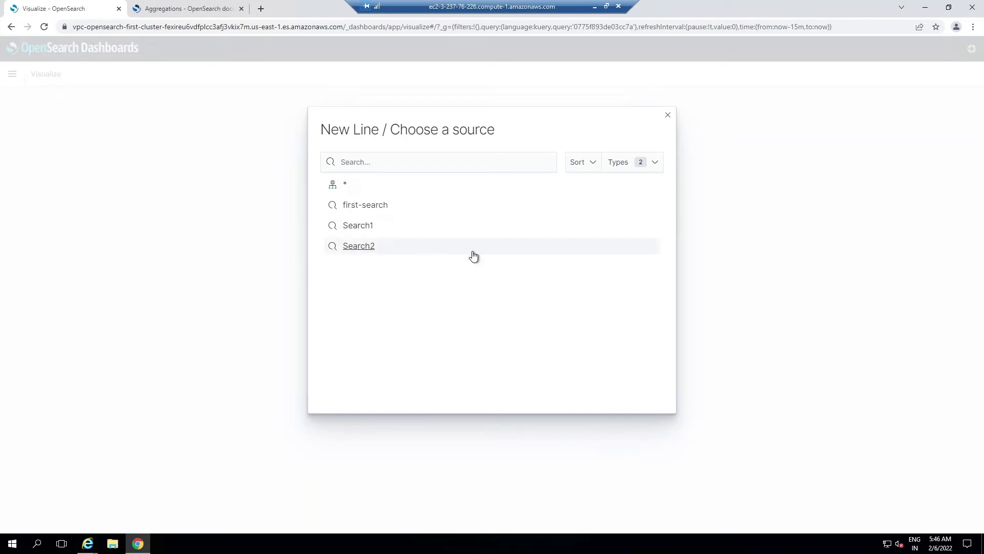
Pick Search1 as the source, set the time range to Last 30 minutes, and return to Visualize
click(371, 224)
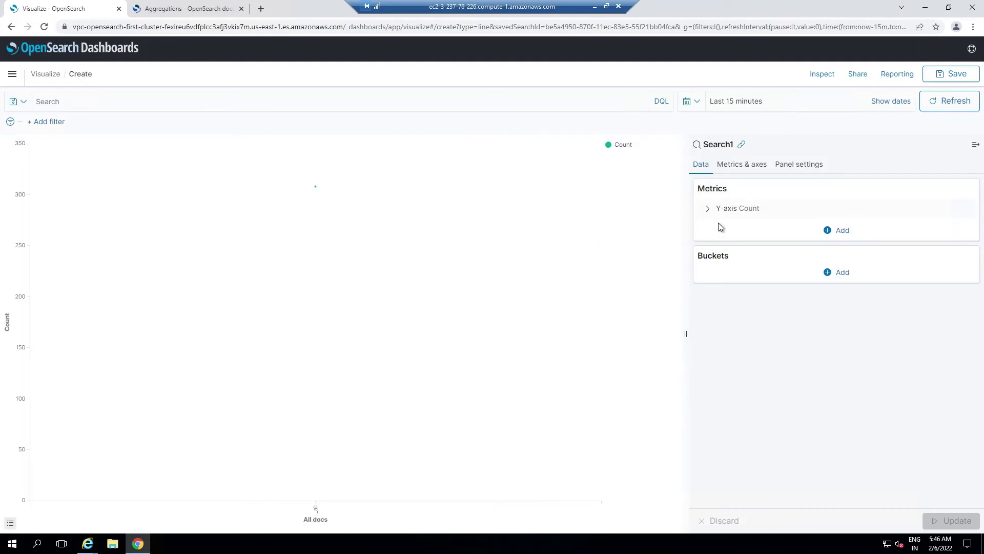
click(698, 105)
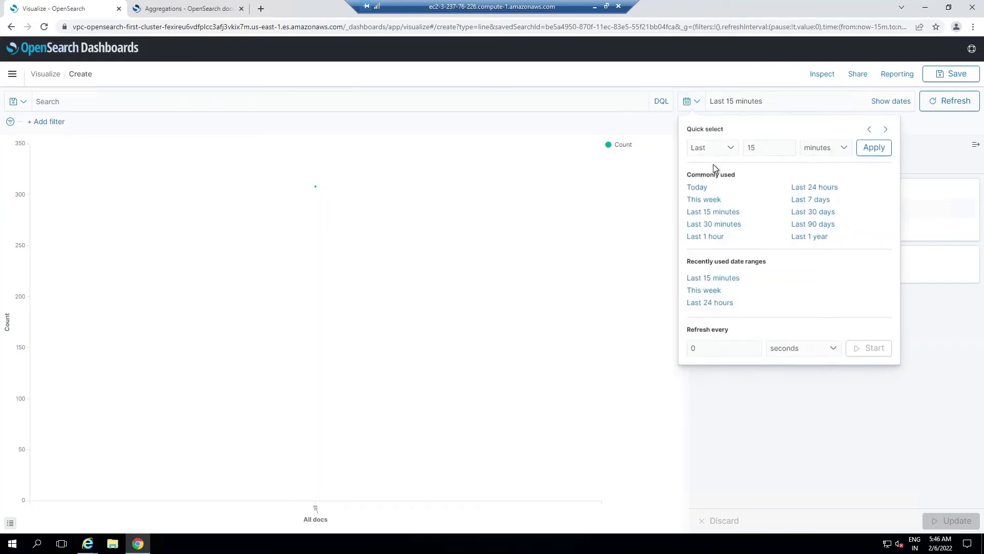
click(714, 225)
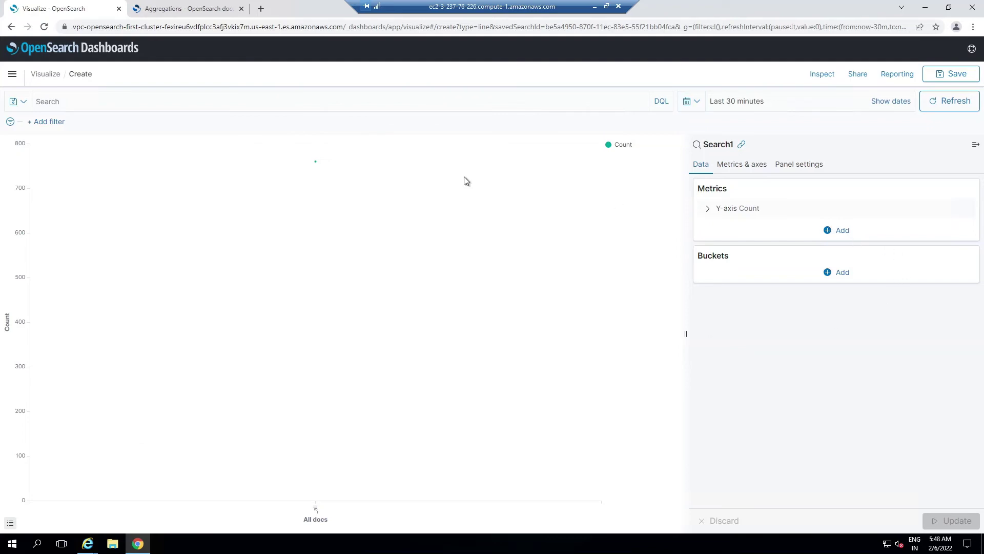
click(46, 76)
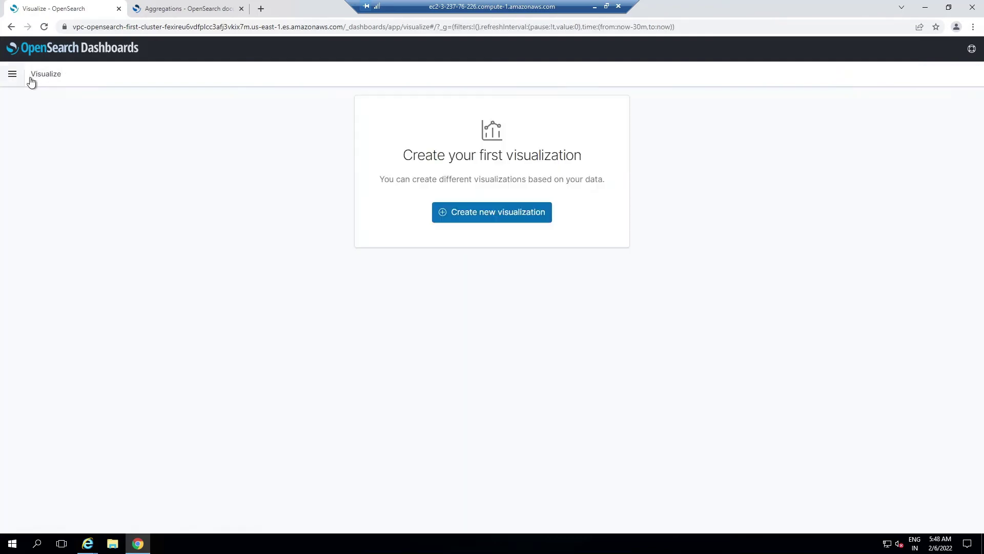
Create a new Line chart using the * index pattern as its data source
click(507, 214)
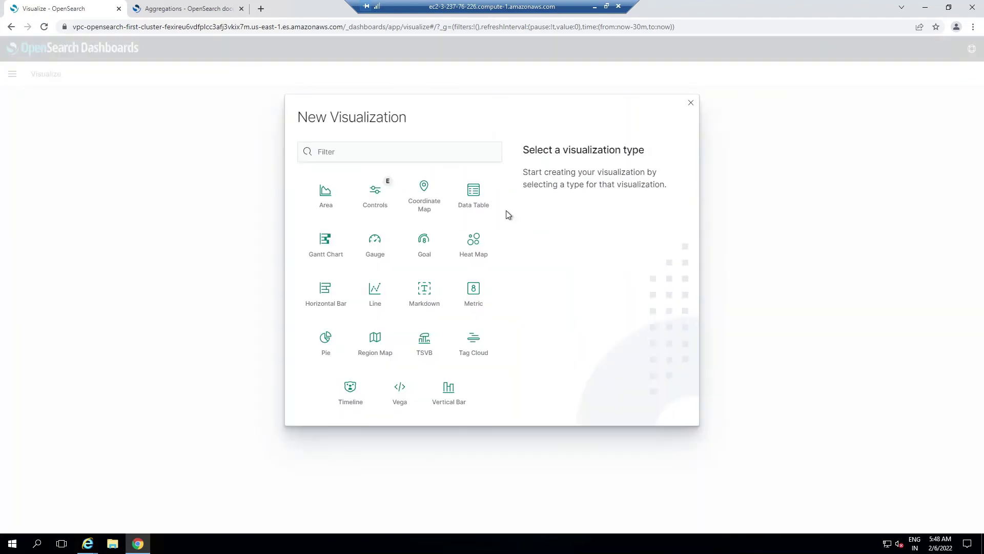
click(379, 295)
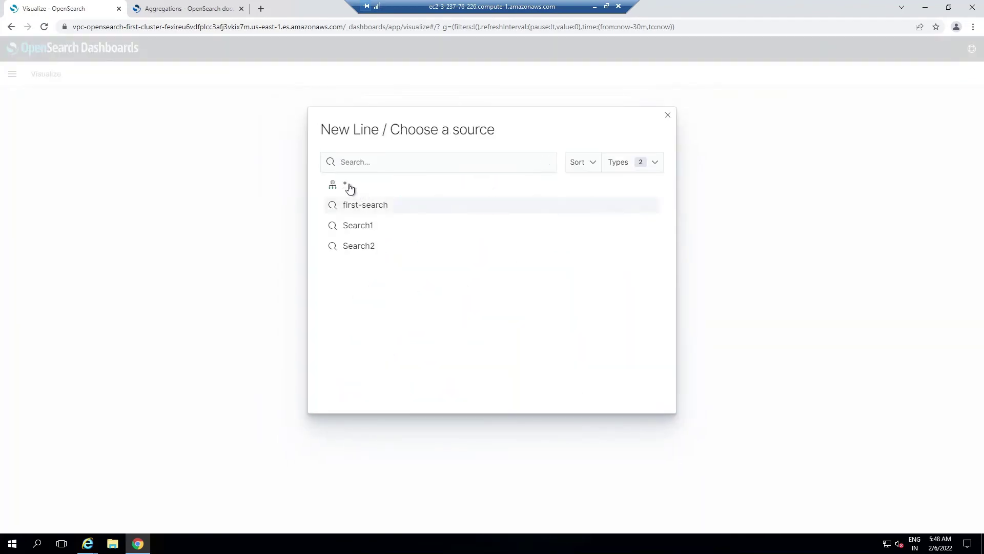
click(347, 186)
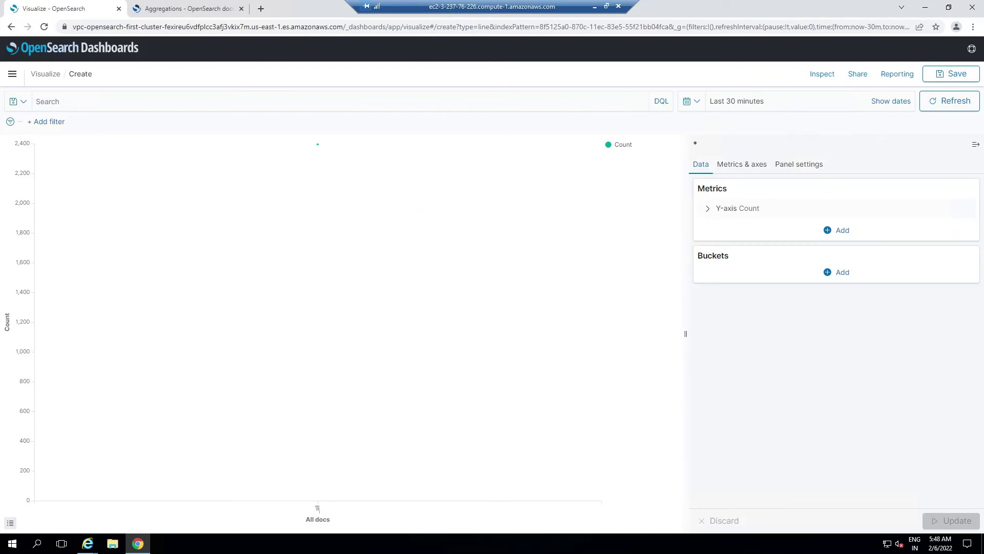
click(829, 273)
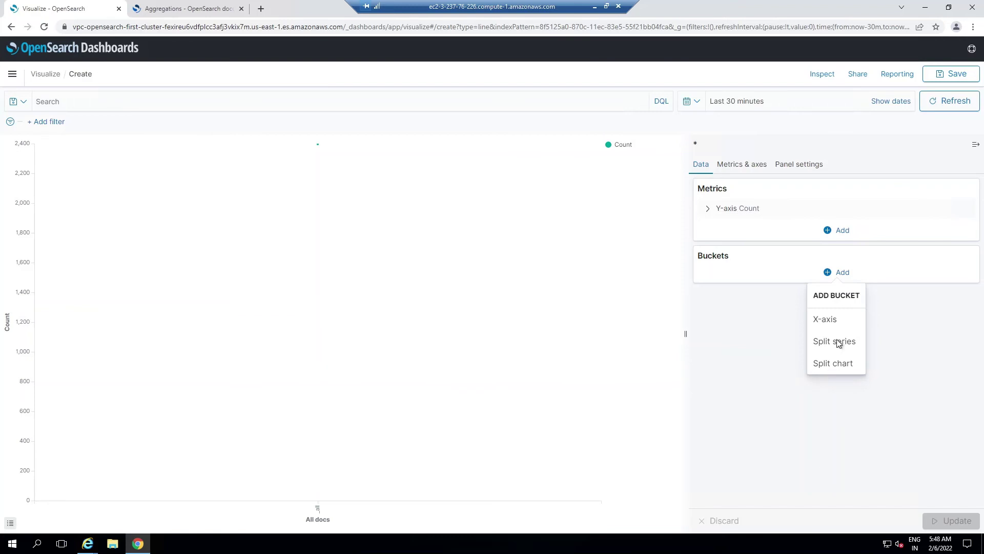
Add an X-axis Date Histogram bucket with a Minute interval and update the chart
click(827, 320)
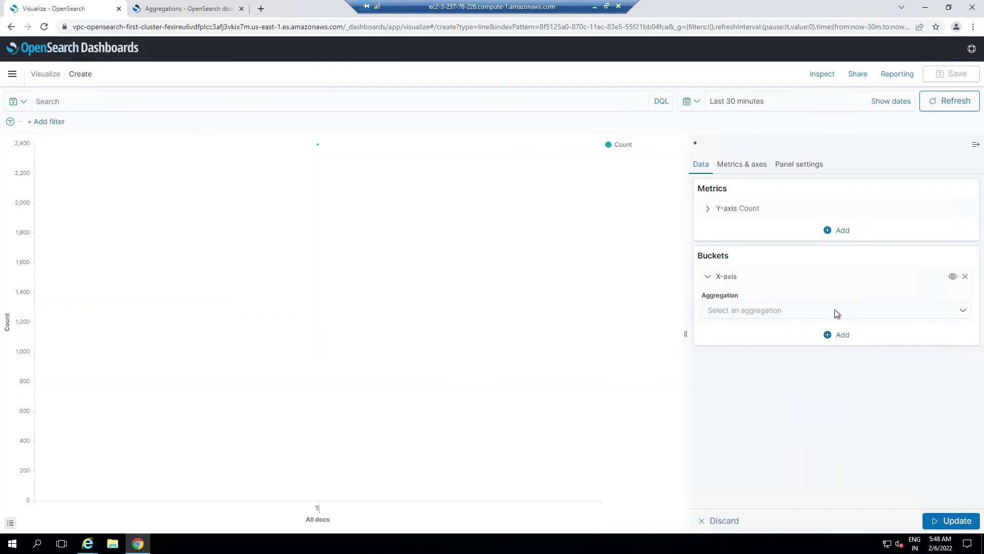
click(962, 312)
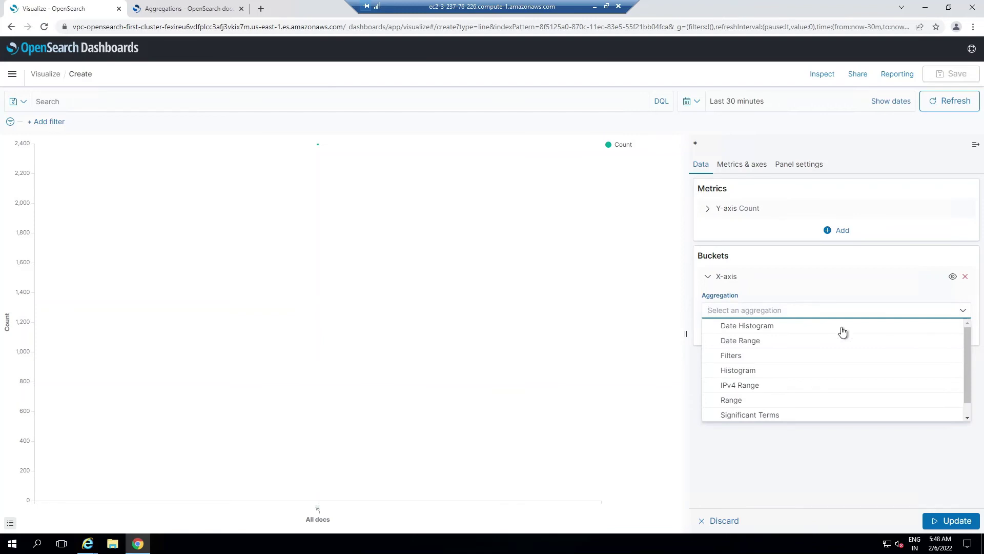
click(743, 327)
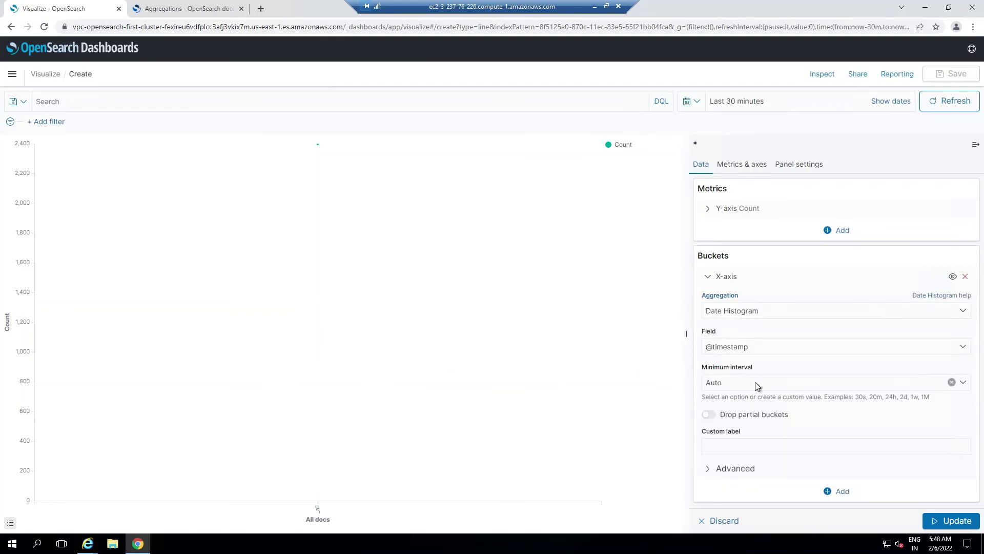
click(786, 384)
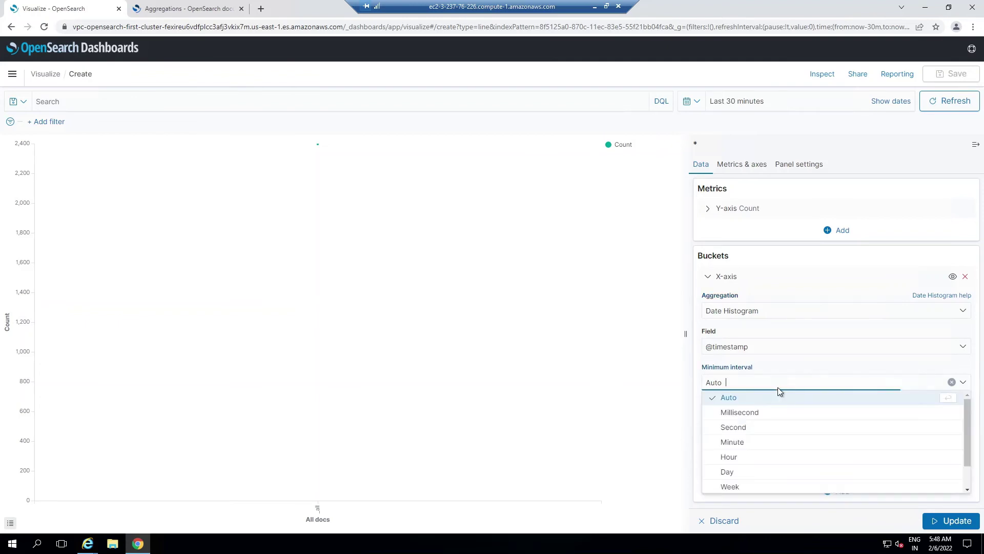
click(744, 442)
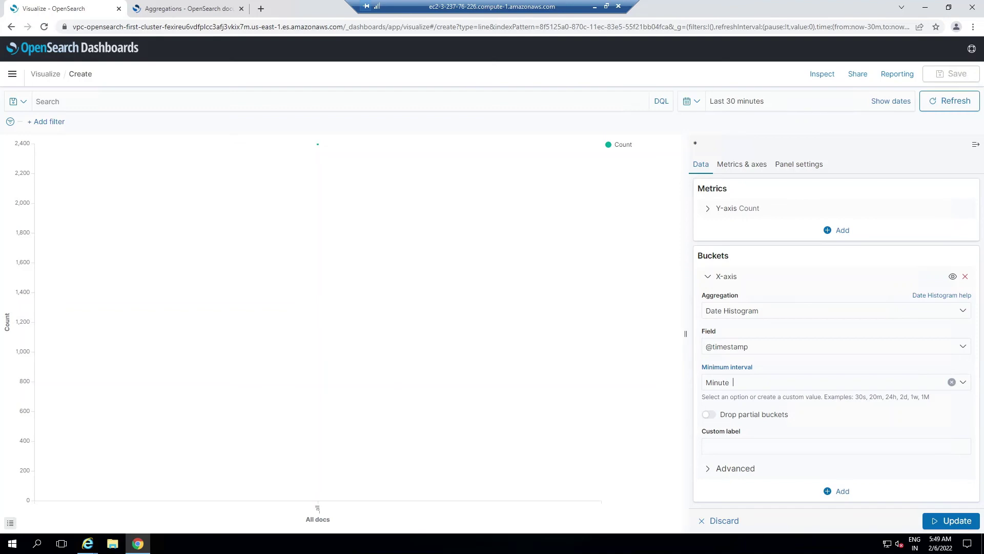
click(956, 521)
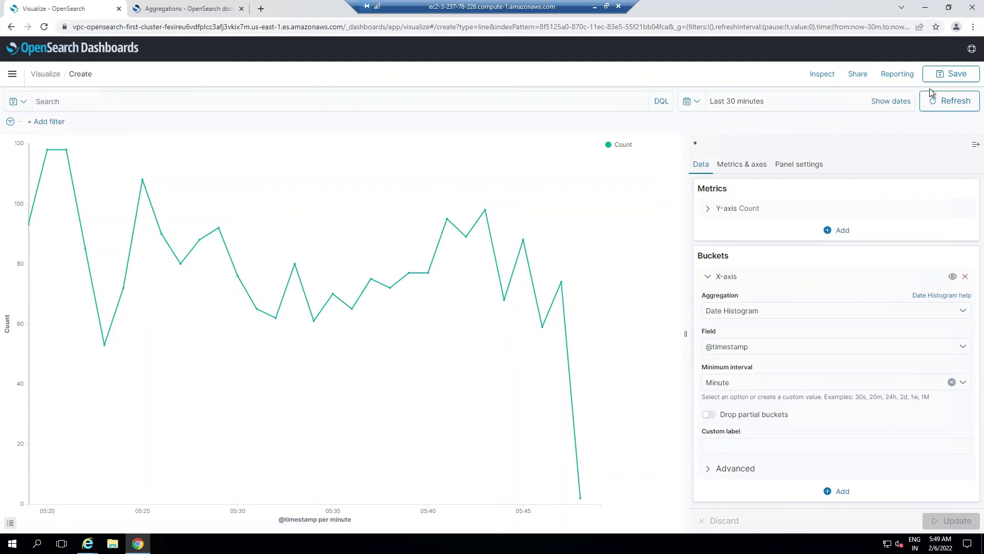
Save the per-minute chart titled Visualize1, then open Visualize1 again from the Visualize list
click(953, 74)
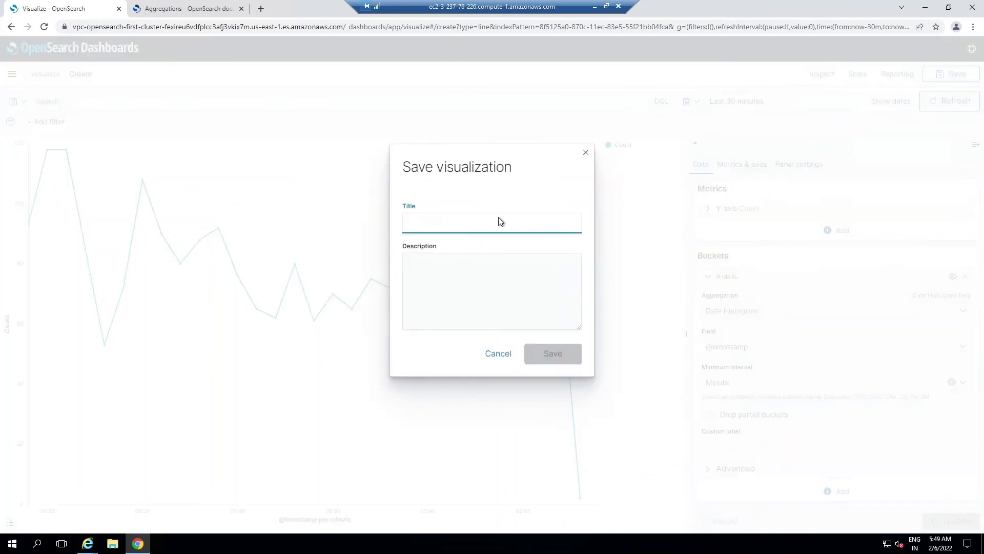
text(Visualize)
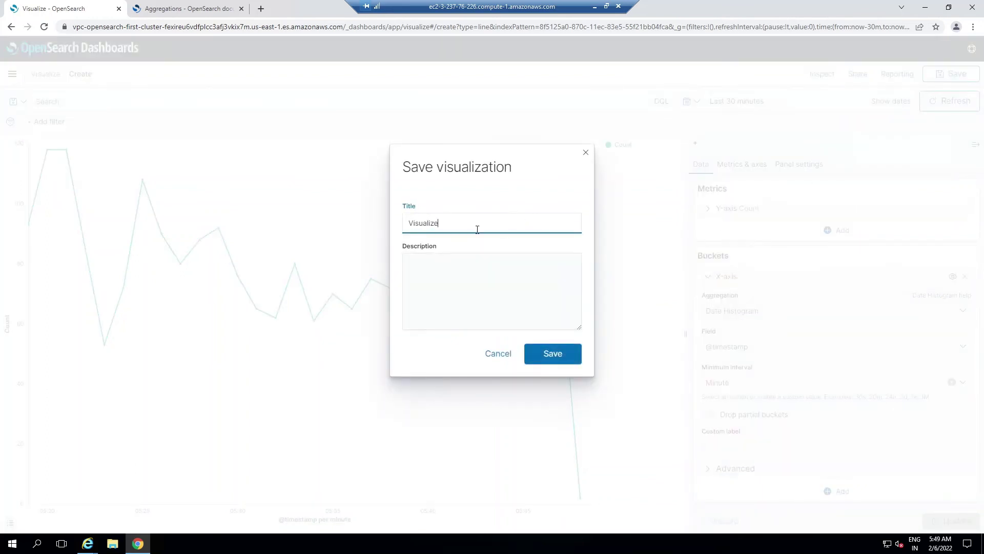
text(1)
click(561, 359)
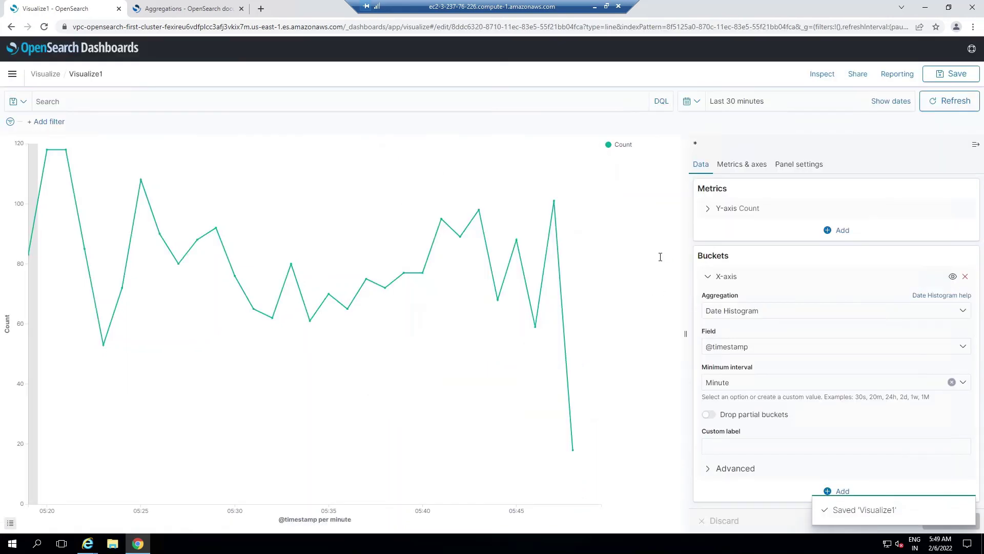
click(43, 73)
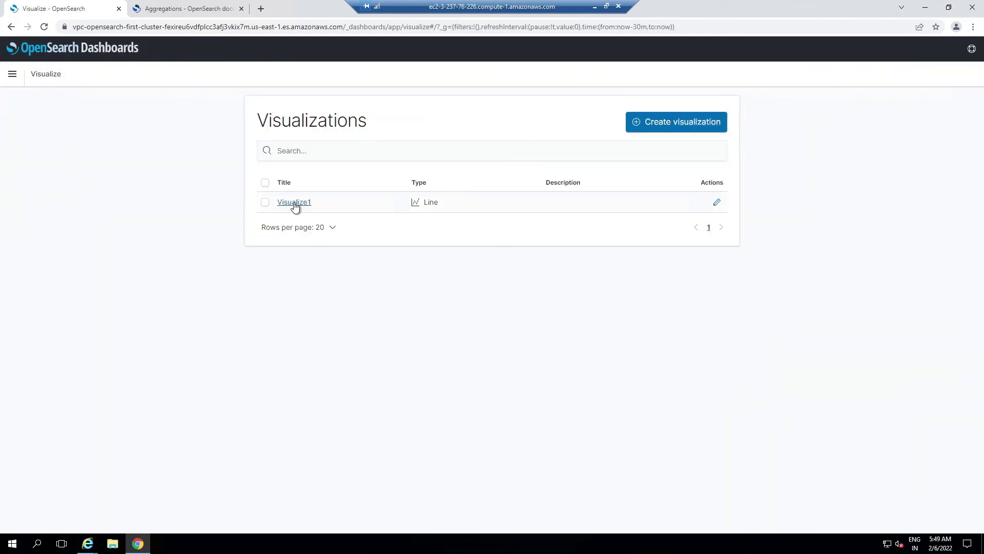
click(302, 205)
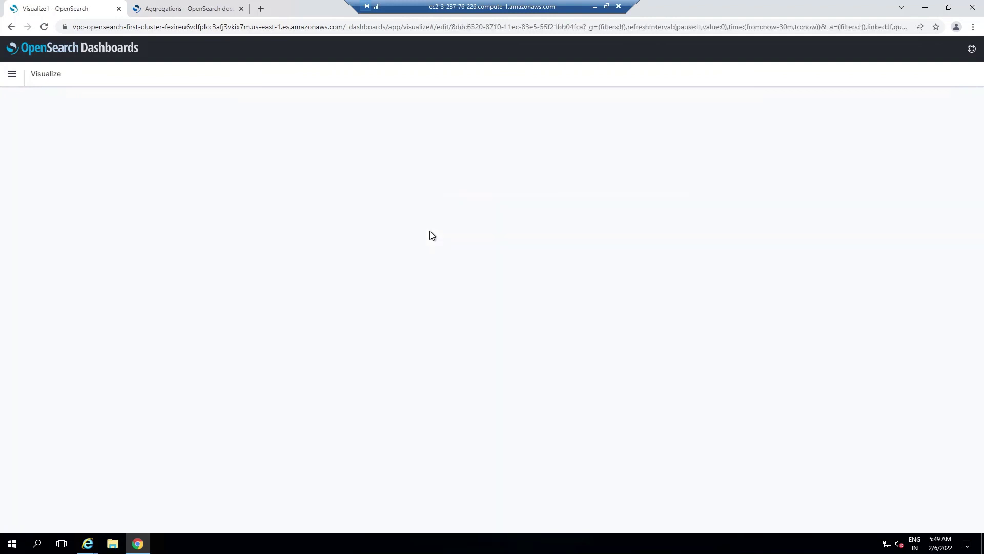